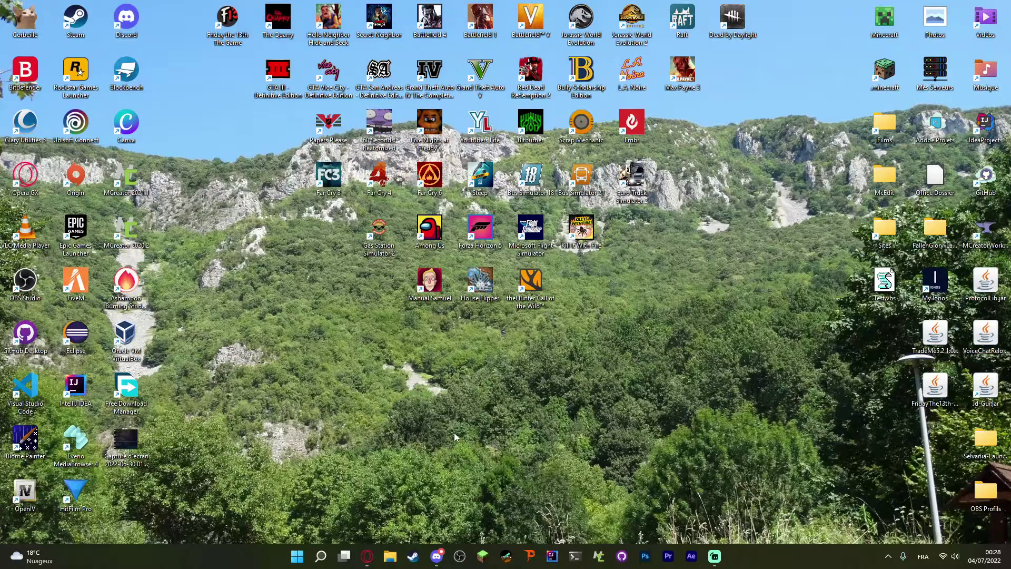
Step: View the OBS Studio download page in the browser and return to the desktop
{"action": "left_click", "coordinate": [367, 555]}
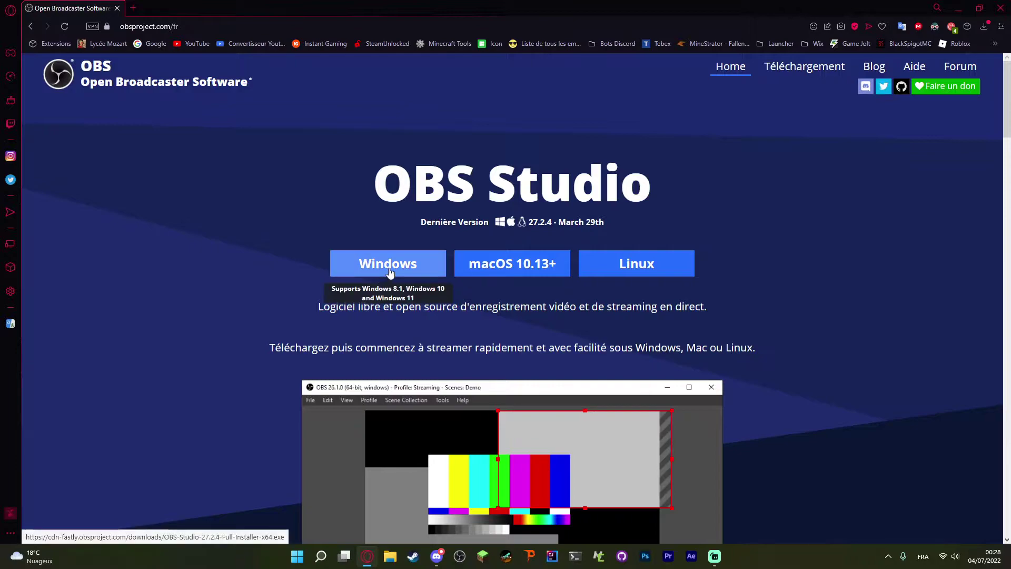
{"action": "key", "text": "super+d"}
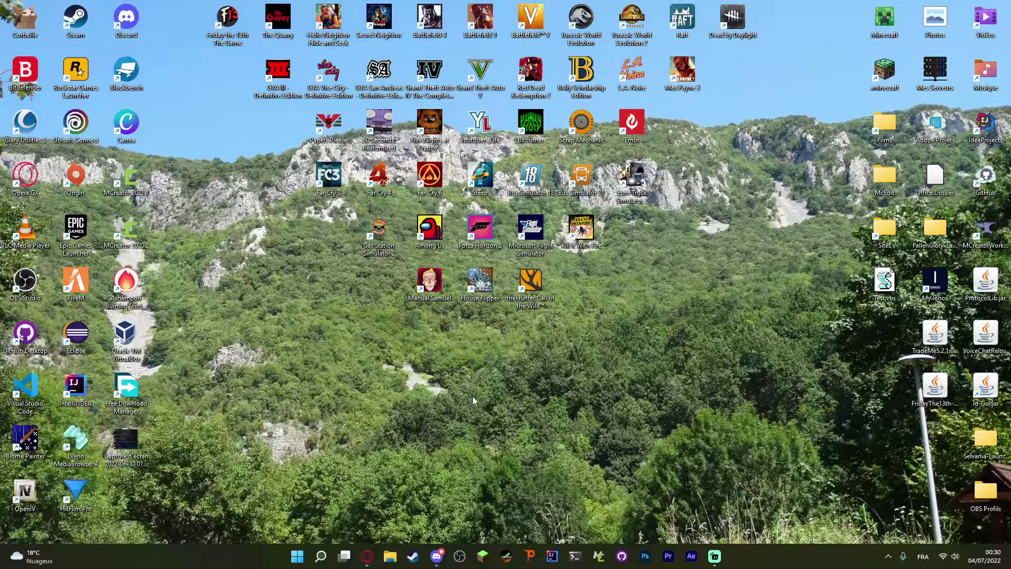
Step: Launch OBS Studio and cancel the automatic configuration assistant
{"action": "double_click", "coordinate": [28, 287]}
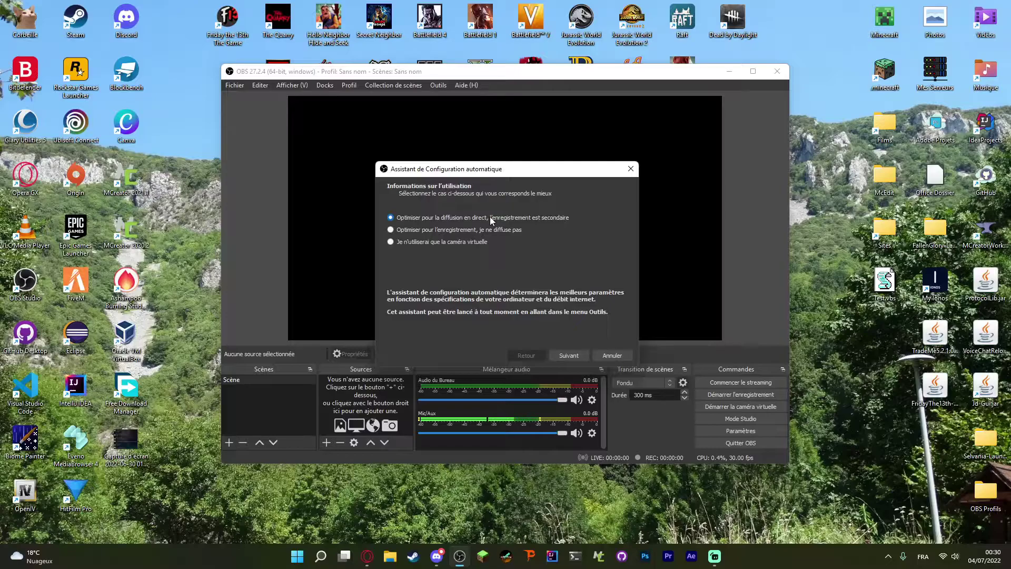
{"action": "left_click", "coordinate": [473, 229]}
{"action": "left_click", "coordinate": [612, 355]}
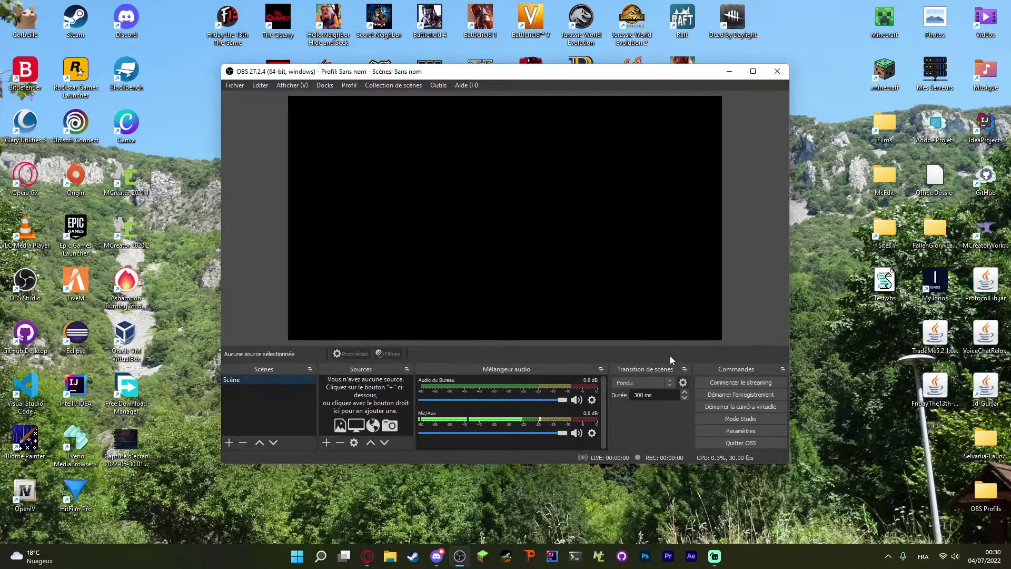
Step: Enlarge the OBS window and reposition it on the desktop
{"action": "left_click_drag", "start_coordinate": [789, 463], "coordinate": [979, 526]}
{"action": "left_click_drag", "start_coordinate": [672, 74], "coordinate": [563, 56]}
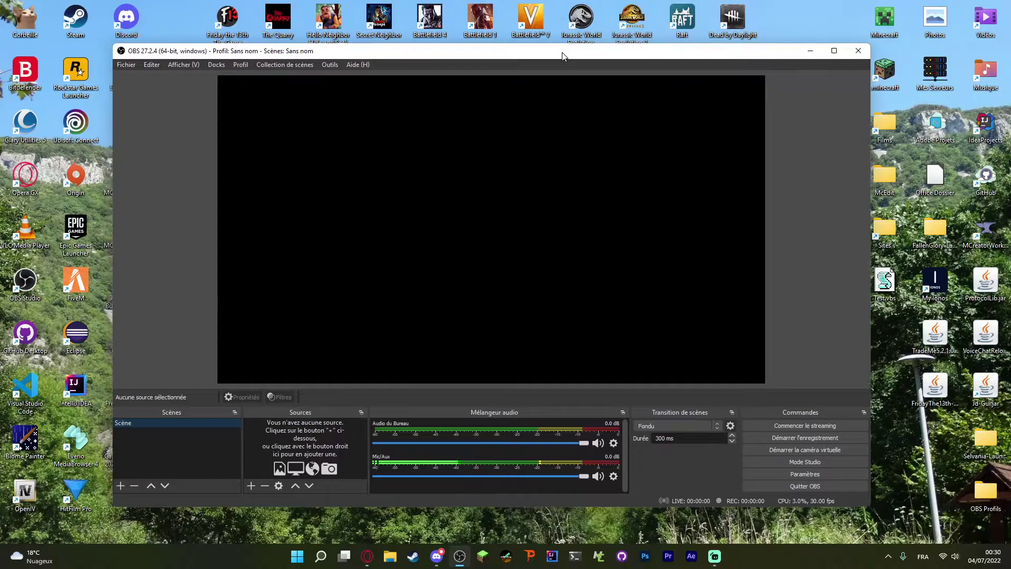
{"action": "left_click_drag", "start_coordinate": [634, 506], "coordinate": [636, 513]}
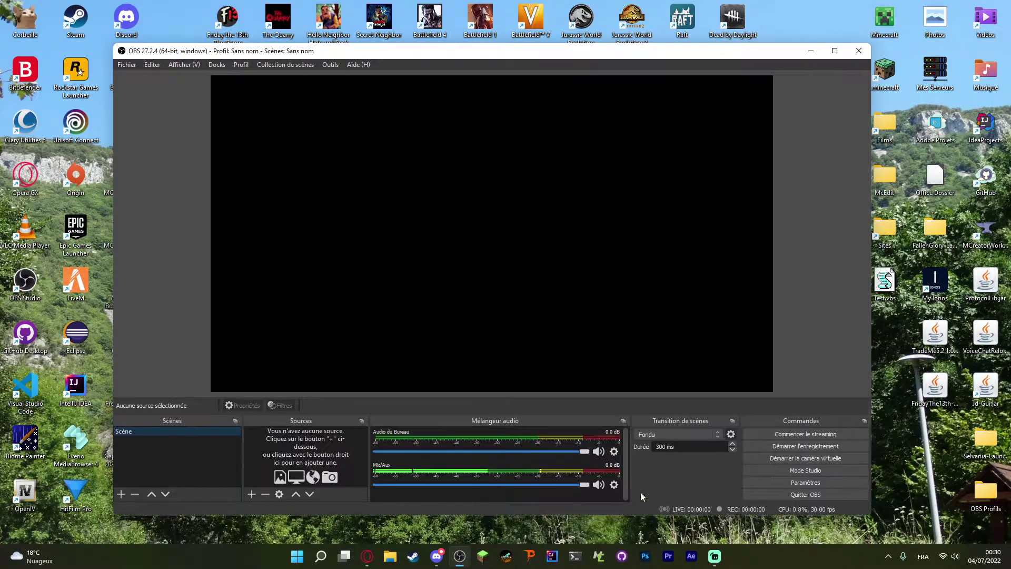
{"action": "left_click_drag", "start_coordinate": [638, 57], "coordinate": [645, 52]}
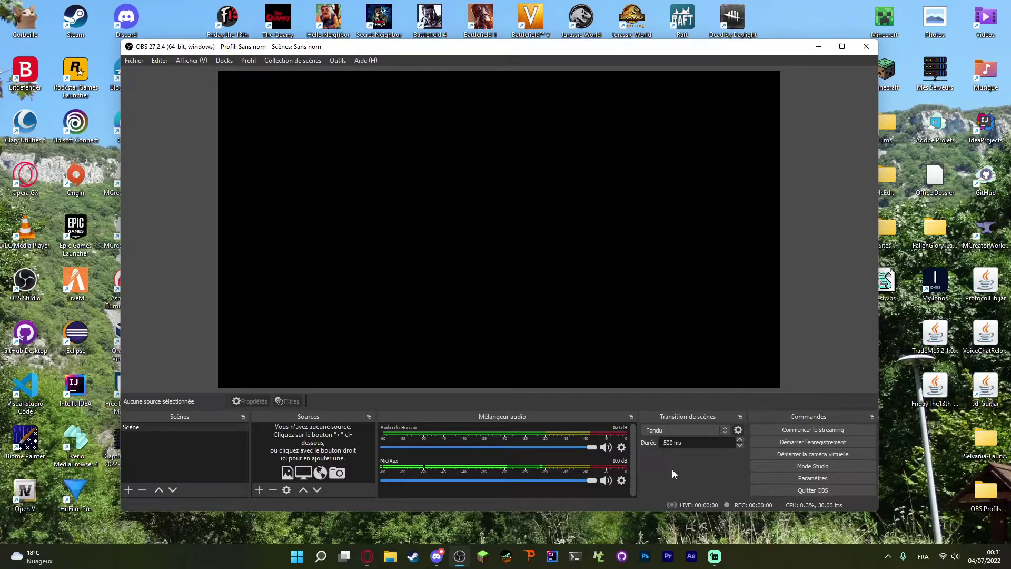
Step: Set the scene transition duration to 500 ms, keeping Fondu as the transition
{"action": "key", "text": "Up"}
{"action": "key", "text": "Up"}
{"action": "key", "text": "Up"}
{"action": "key", "text": "Up"}
{"action": "left_click", "coordinate": [702, 432]}
{"action": "left_click", "coordinate": [701, 432]}
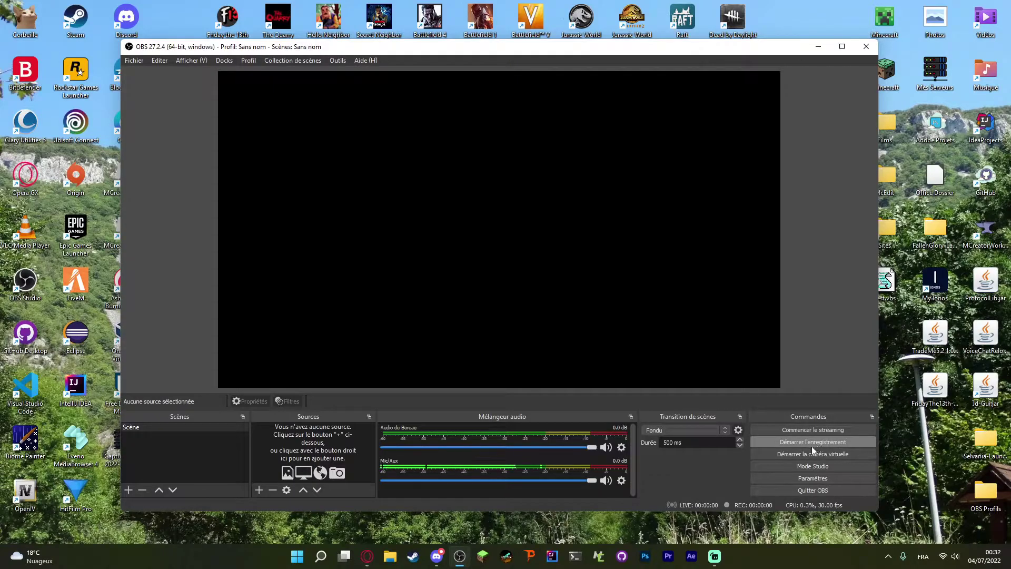
Step: Open the general settings and set the interface theme to Acri after trying System and Rachni
{"action": "left_click", "coordinate": [818, 479]}
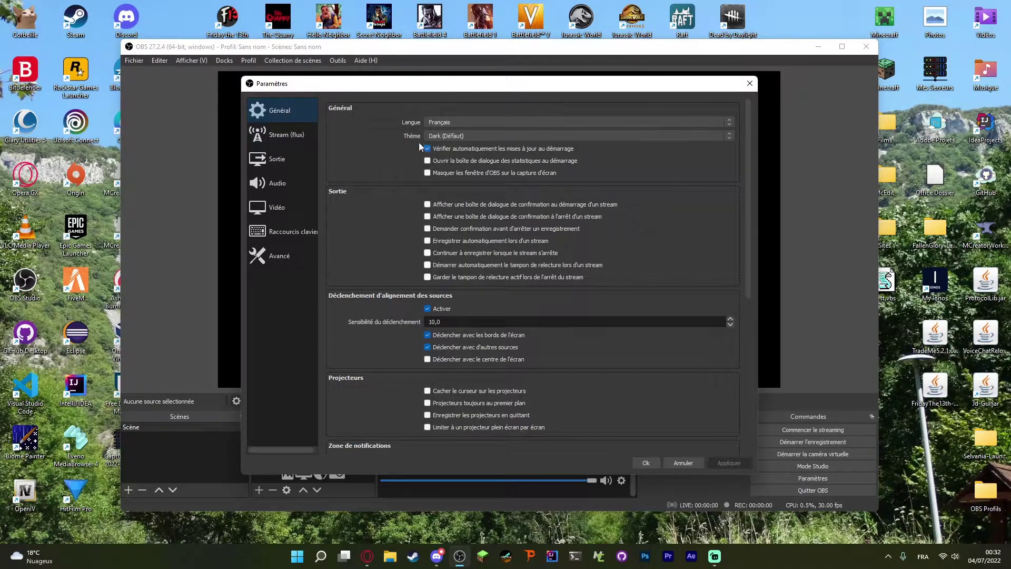
{"action": "left_click", "coordinate": [444, 137]}
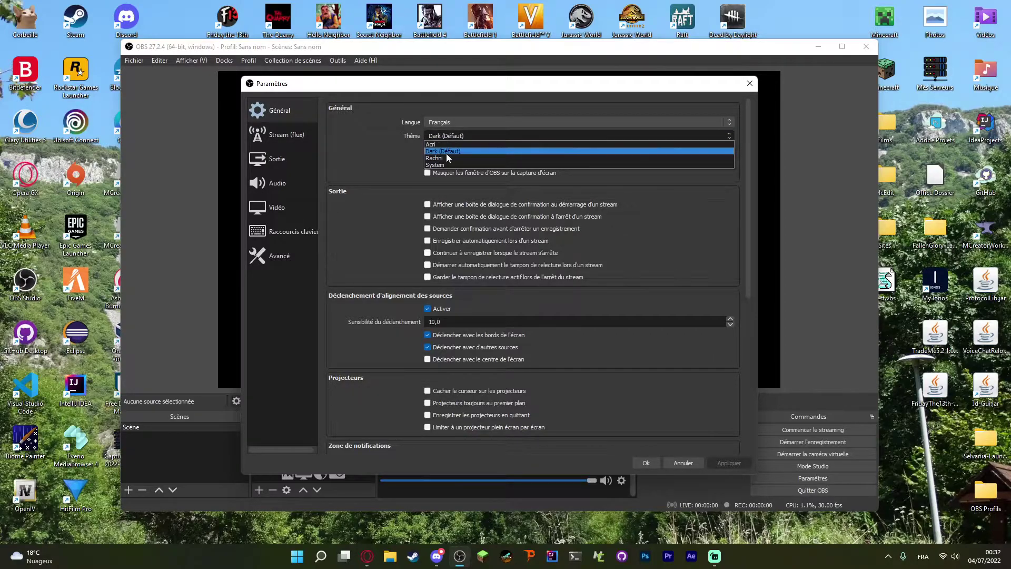
{"action": "left_click", "coordinate": [426, 151]}
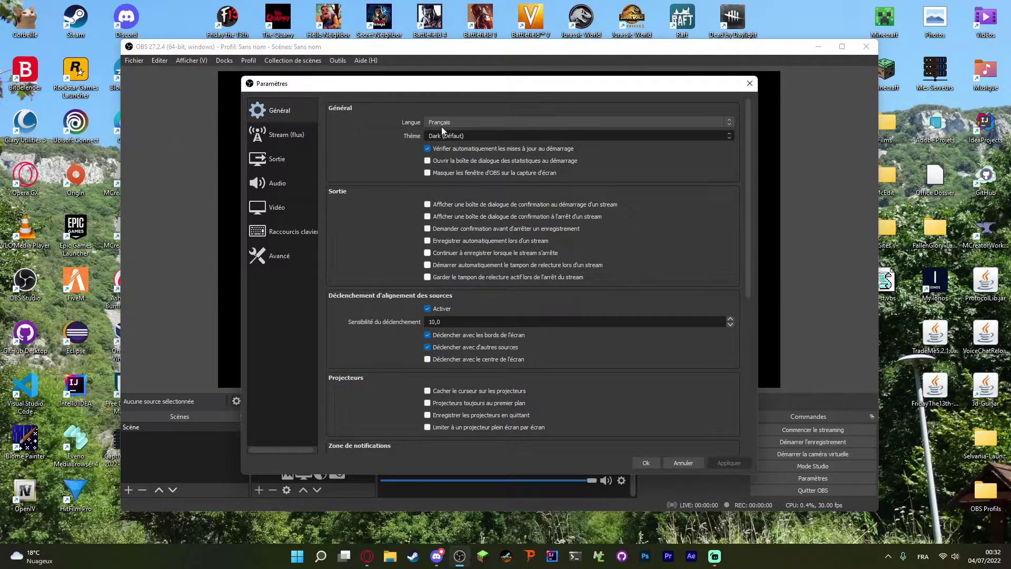
{"action": "left_click", "coordinate": [444, 136]}
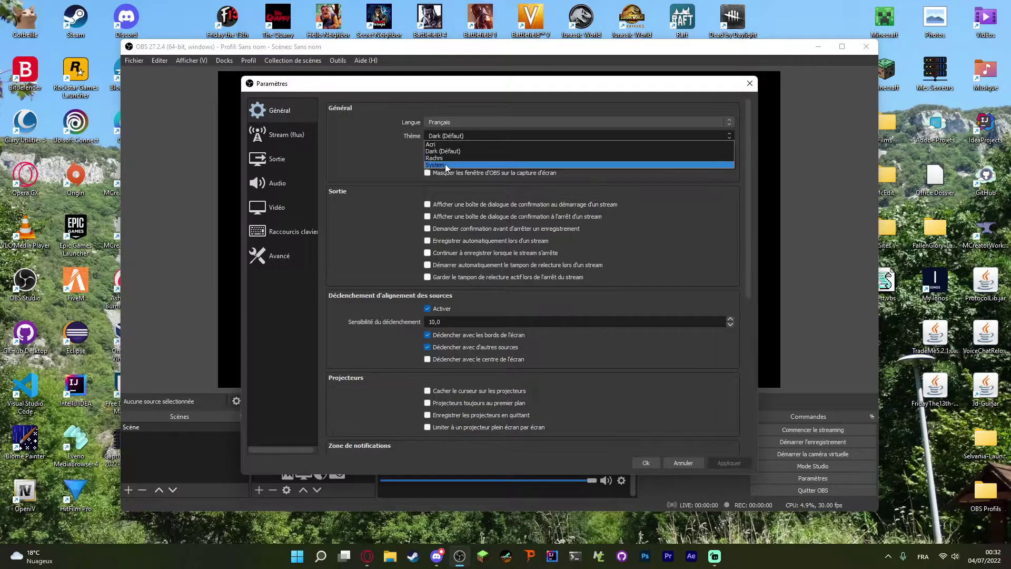
{"action": "left_click", "coordinate": [445, 165]}
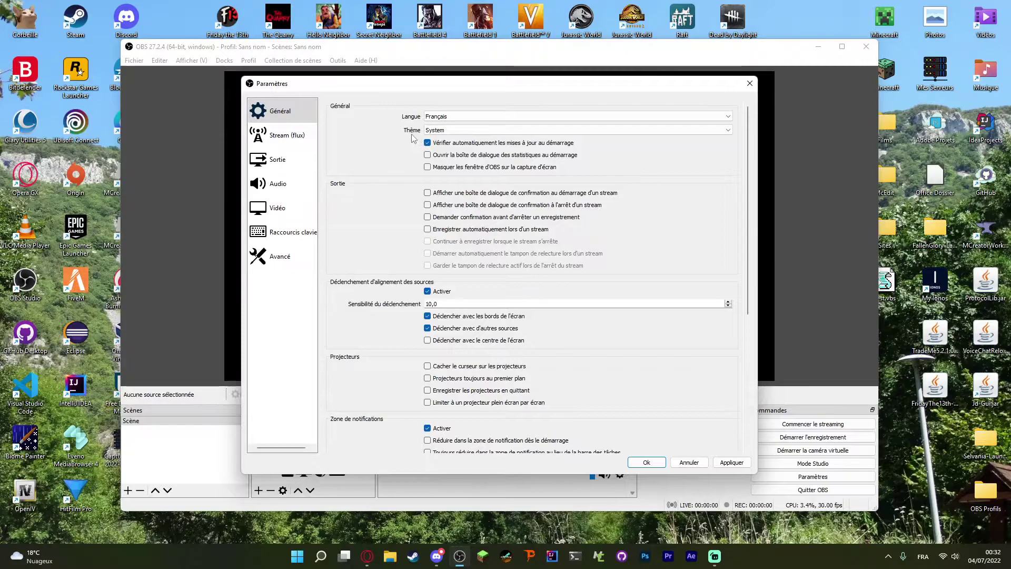
{"action": "left_click", "coordinate": [452, 130]}
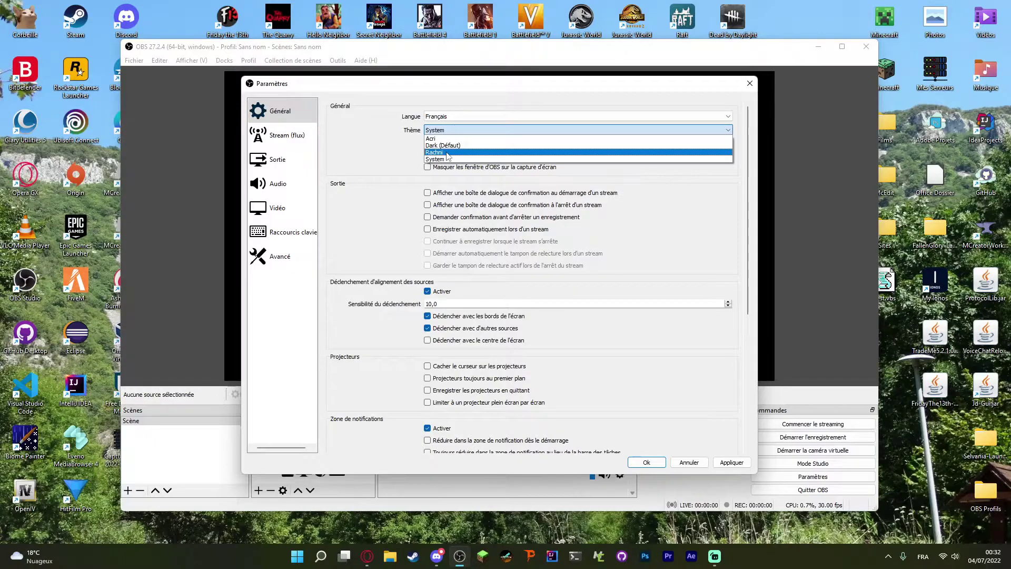
{"action": "left_click", "coordinate": [422, 158]}
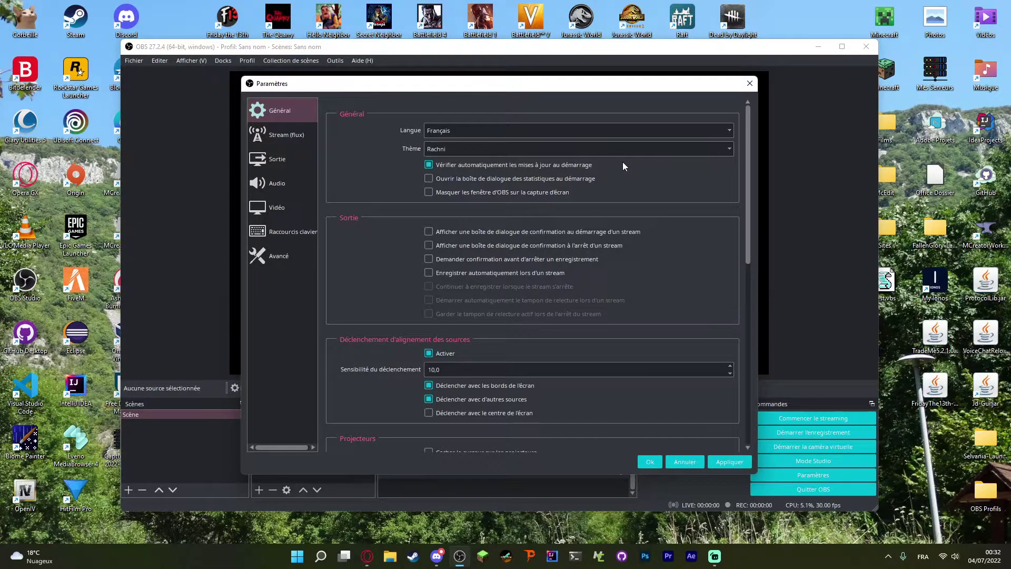
{"action": "left_click", "coordinate": [456, 148]}
{"action": "left_click", "coordinate": [439, 162]}
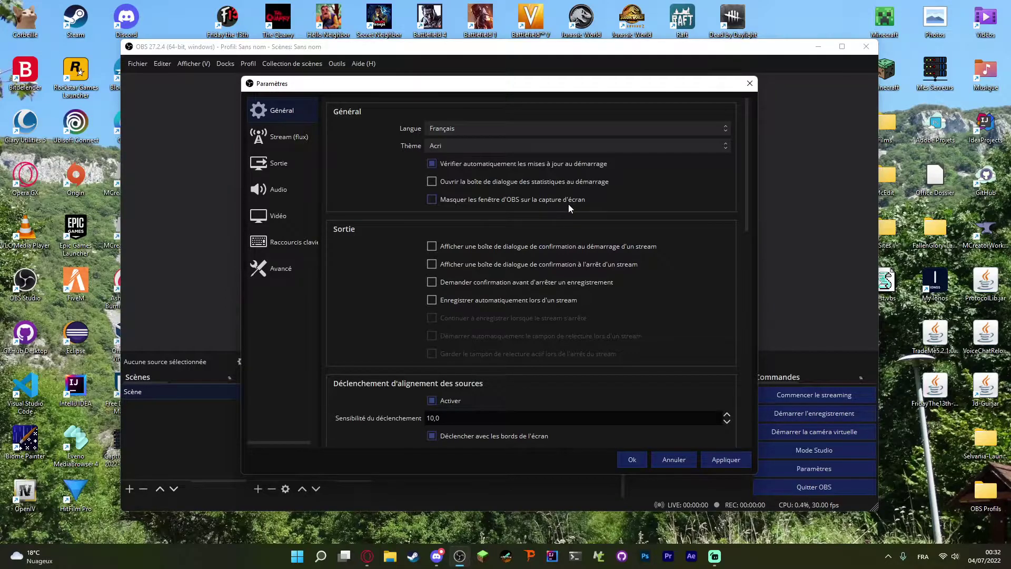
Step: Enable the confirmation dialogs for starting and stopping a stream, and apply the settings
{"action": "mouse_move", "coordinate": [568, 205]}
{"action": "left_click", "coordinate": [584, 264]}
{"action": "left_click", "coordinate": [495, 247]}
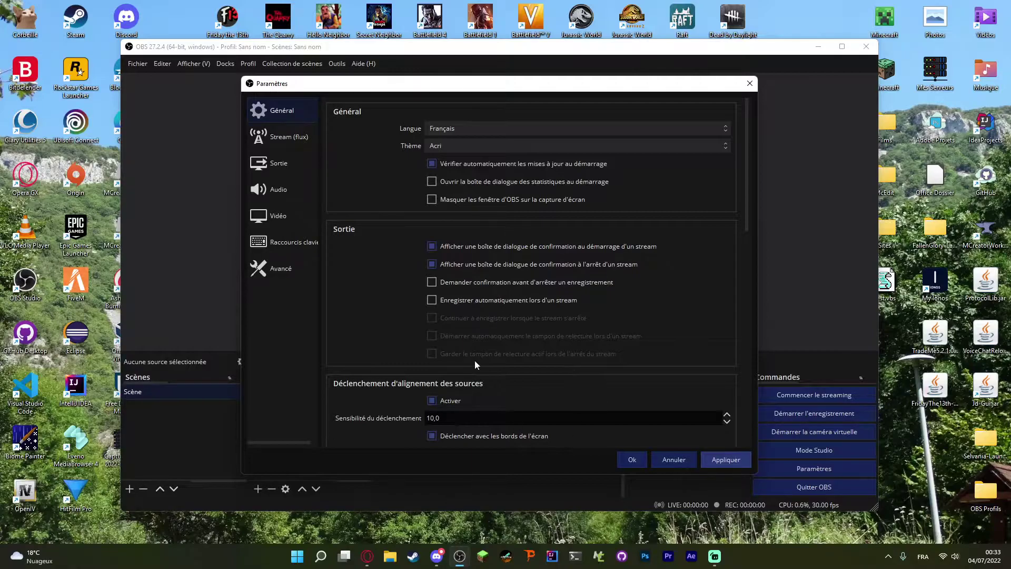
{"action": "left_click", "coordinate": [726, 459]}
Step: In the stream settings, expand the service choices to show all platforms and select Twitch
{"action": "left_click", "coordinate": [281, 139]}
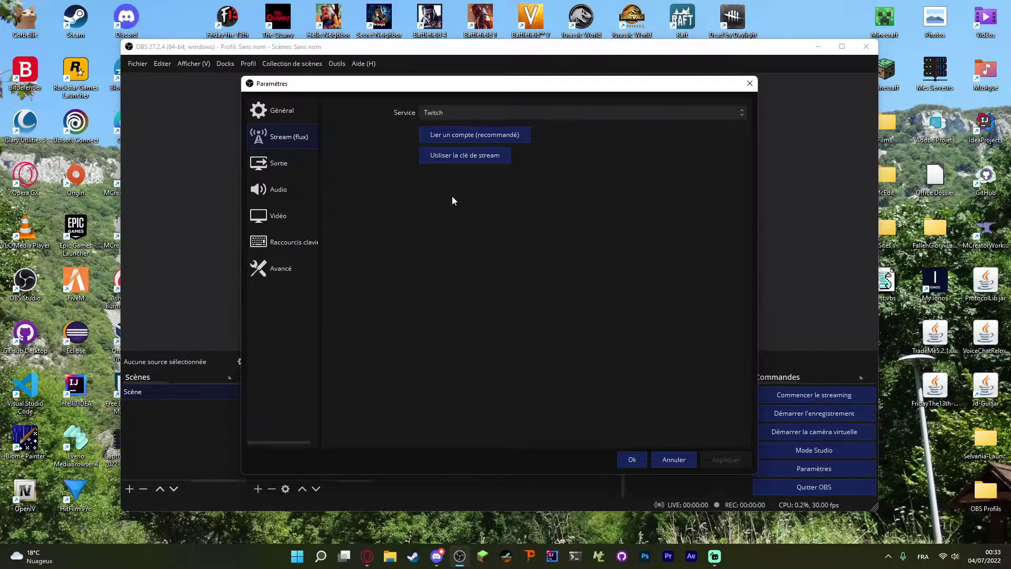
{"action": "left_click", "coordinate": [445, 113]}
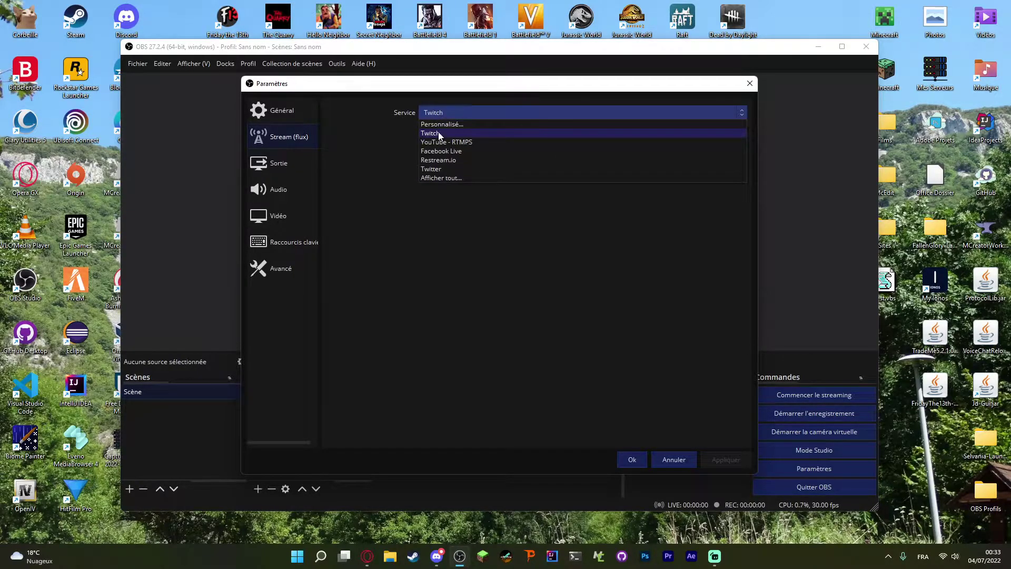
{"action": "left_click", "coordinate": [462, 178]}
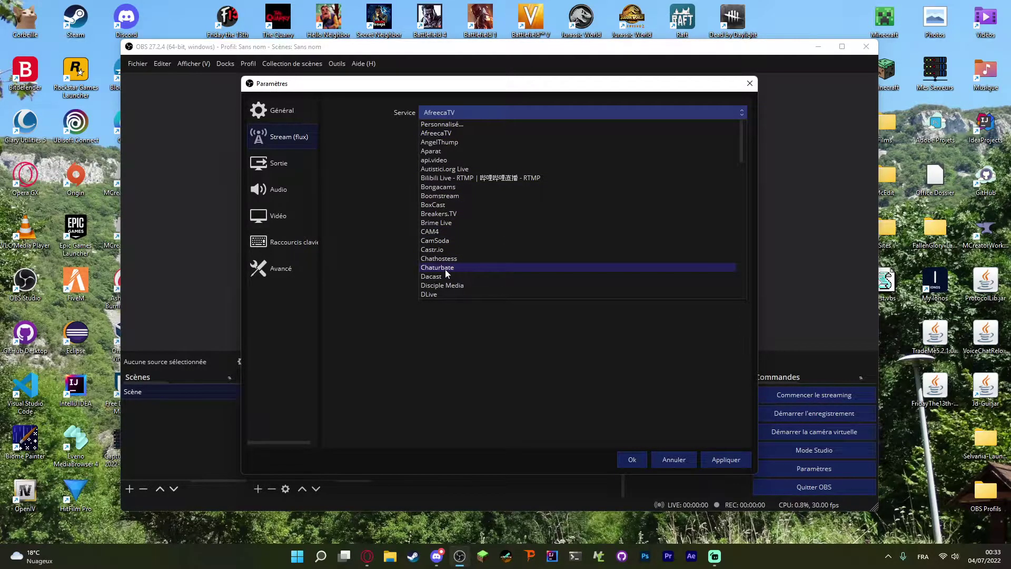
{"action": "left_click", "coordinate": [443, 113]}
{"action": "left_click", "coordinate": [444, 113]}
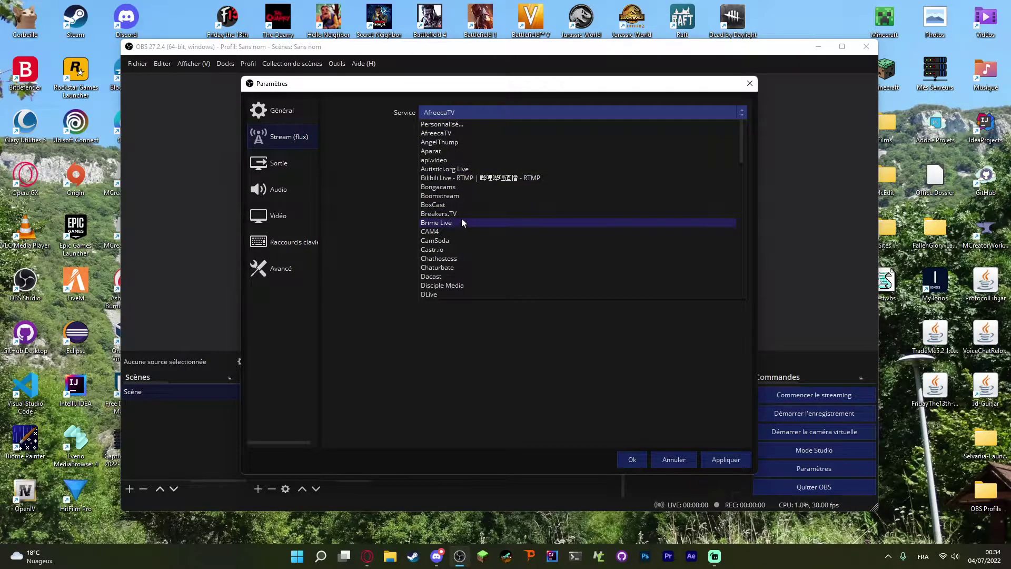
{"action": "scroll", "coordinate": [460, 211], "scroll_direction": "down", "scroll_amount": 8}
{"action": "scroll", "coordinate": [460, 213], "scroll_direction": "down", "scroll_amount": 5}
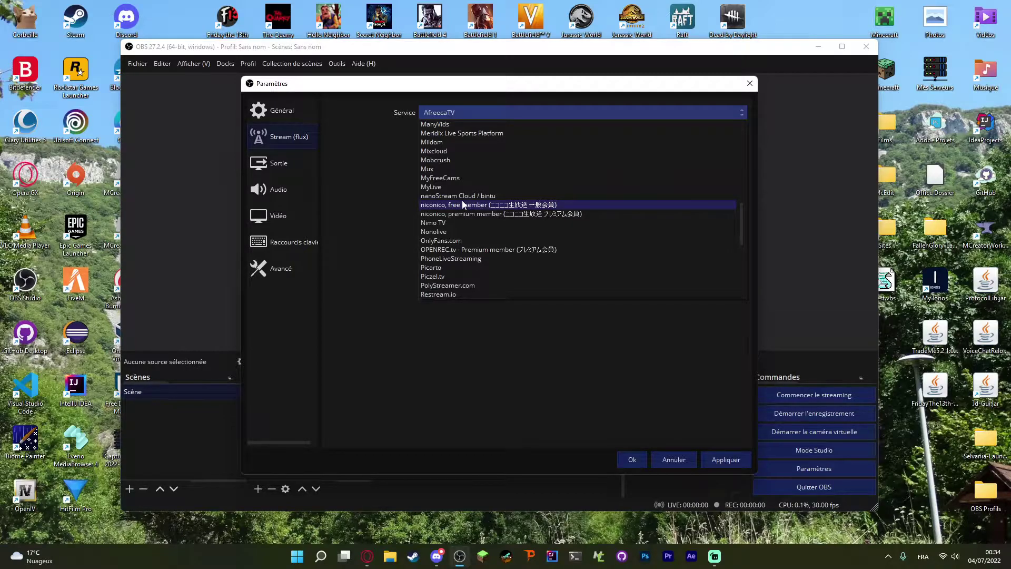
{"action": "scroll", "coordinate": [462, 205], "scroll_direction": "down", "scroll_amount": 5}
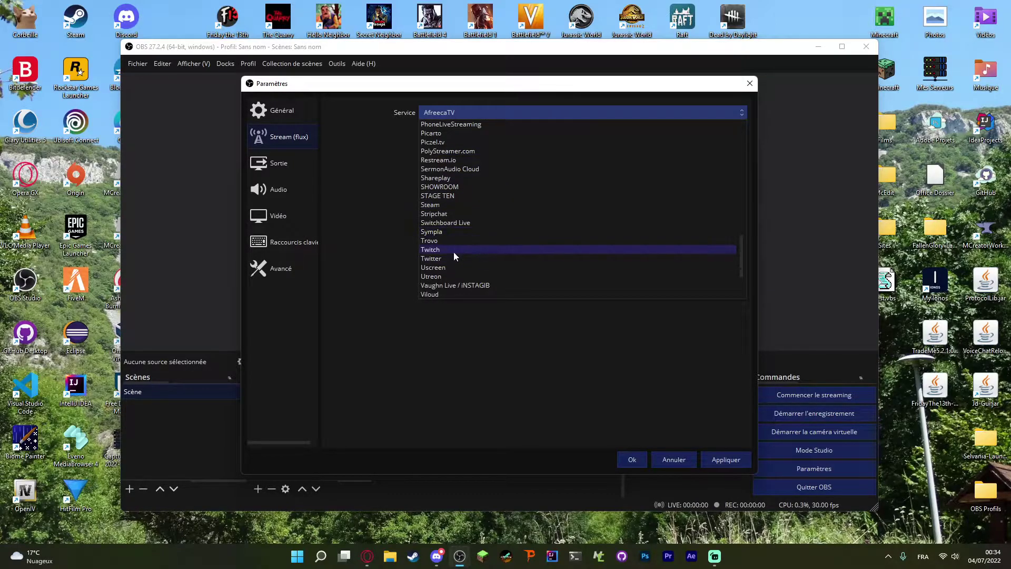
{"action": "left_click", "coordinate": [431, 249]}
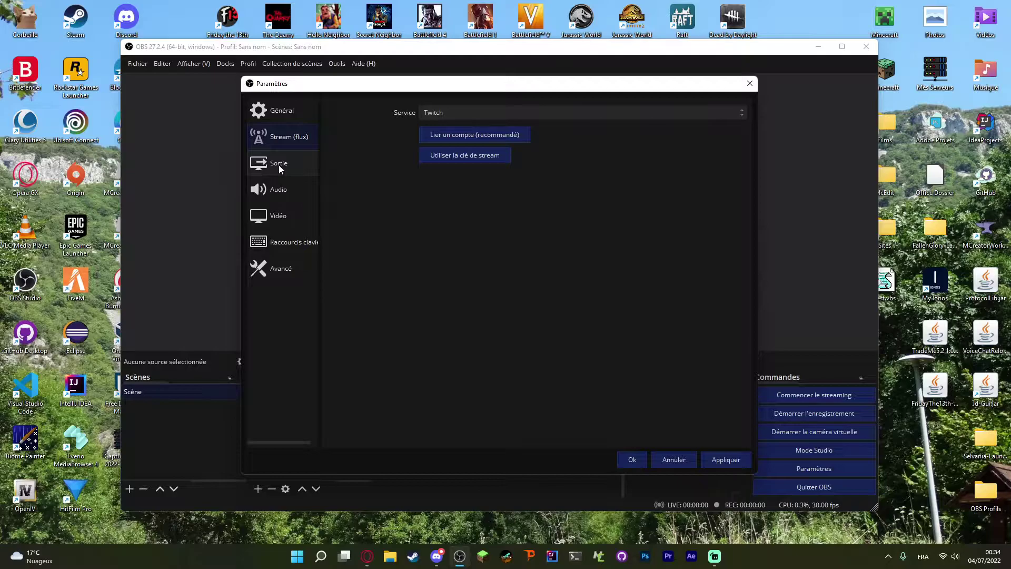
Step: Set the output mode to Avancé and the streaming encoder to NVIDIA NVENC H.264 (new)
{"action": "left_click", "coordinate": [302, 173]}
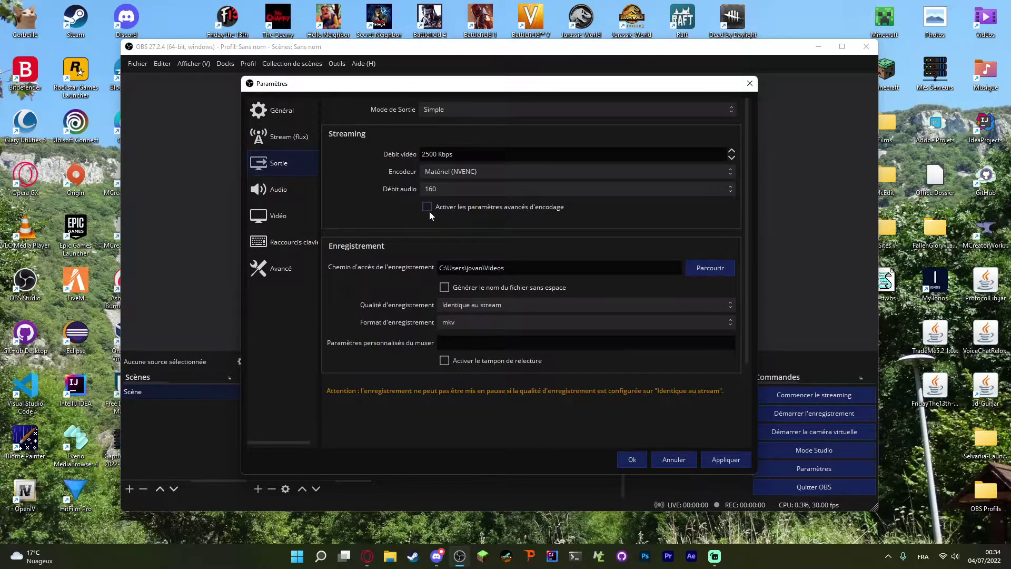
{"action": "left_click", "coordinate": [430, 109]}
{"action": "left_click", "coordinate": [439, 128]}
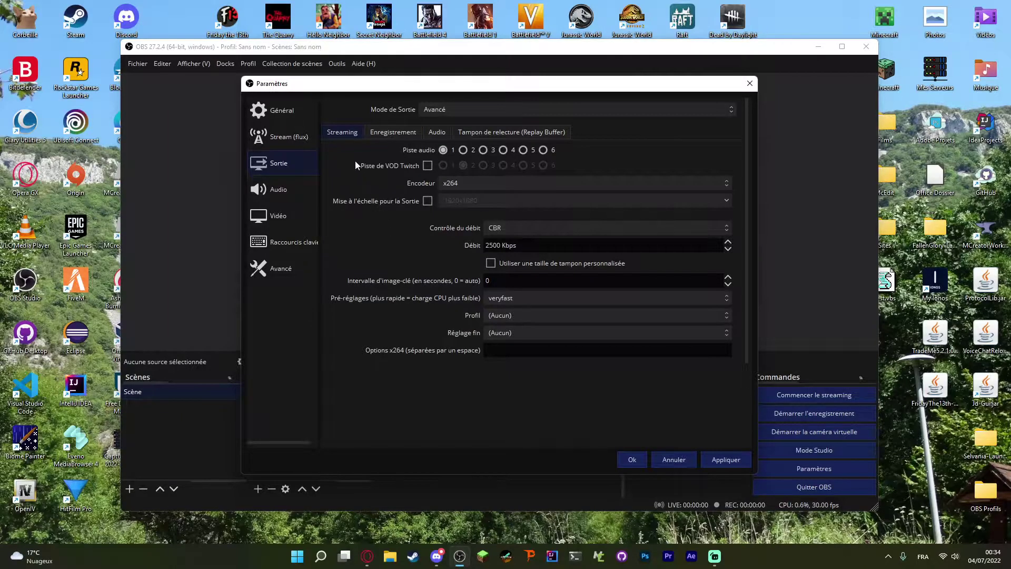
{"action": "left_click", "coordinate": [446, 186]}
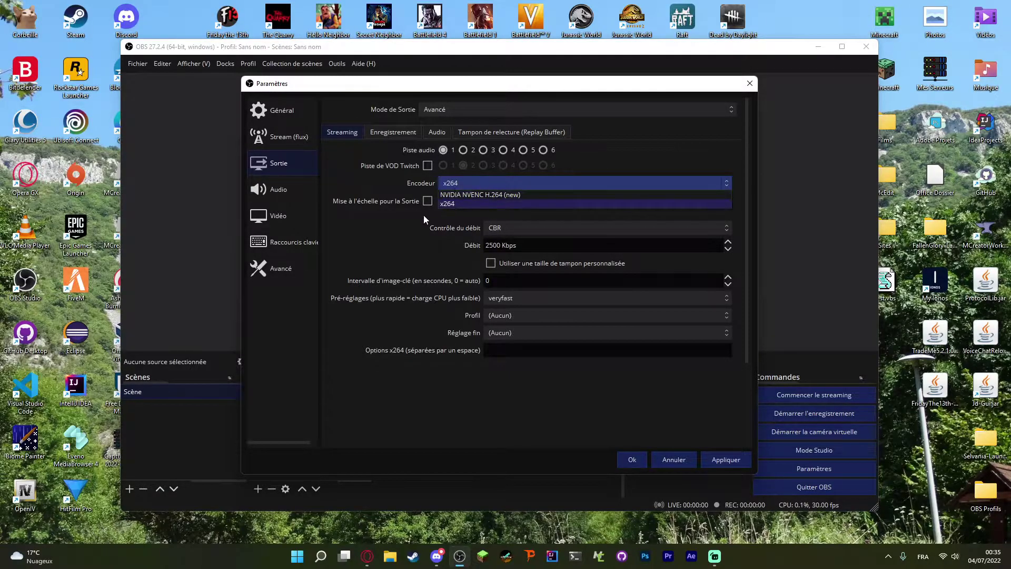
{"action": "left_click", "coordinate": [471, 194]}
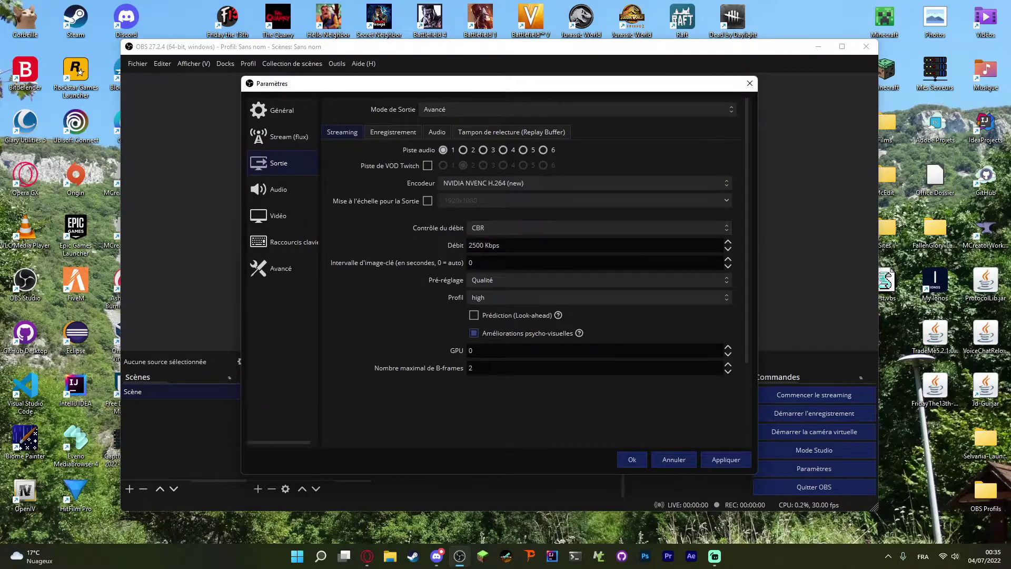
Step: Set the streaming bitrate to 6000 Kbps and the keyframe interval to 2 seconds, and apply the changes
{"action": "double_click", "coordinate": [482, 245]}
{"action": "type", "text": "6000"}
{"action": "key", "text": "BackSpace"}
{"action": "type", "text": "40"}
{"action": "left_click_drag", "start_coordinate": [484, 245], "coordinate": [469, 246]}
{"action": "left_click", "coordinate": [467, 246]}
{"action": "key", "text": "BackSpace"}
{"action": "type", "text": "2"}
{"action": "left_click", "coordinate": [727, 459]}
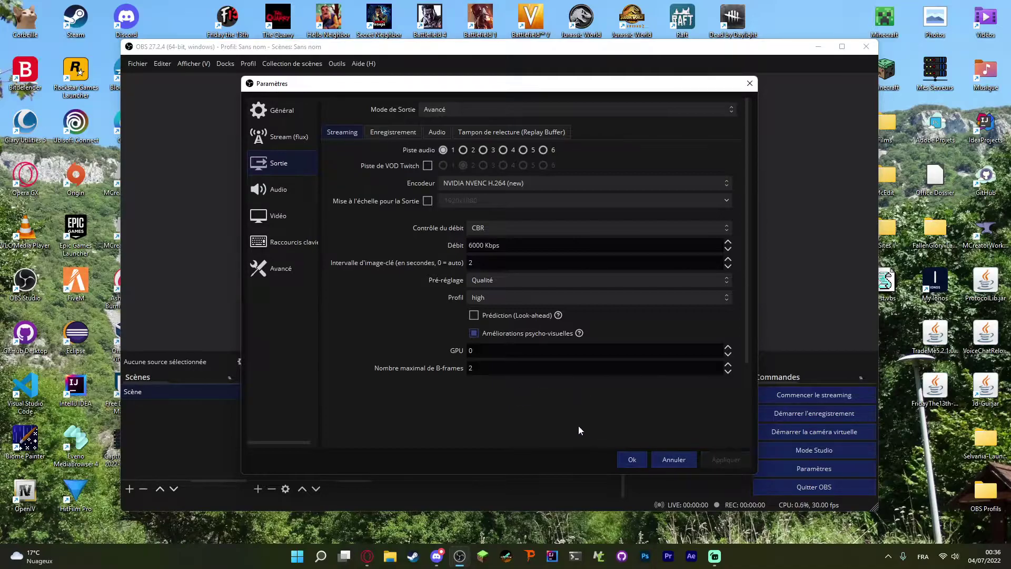
Step: Set the recording format to mp4 in the advanced output's recording settings and apply it
{"action": "left_click", "coordinate": [394, 134]}
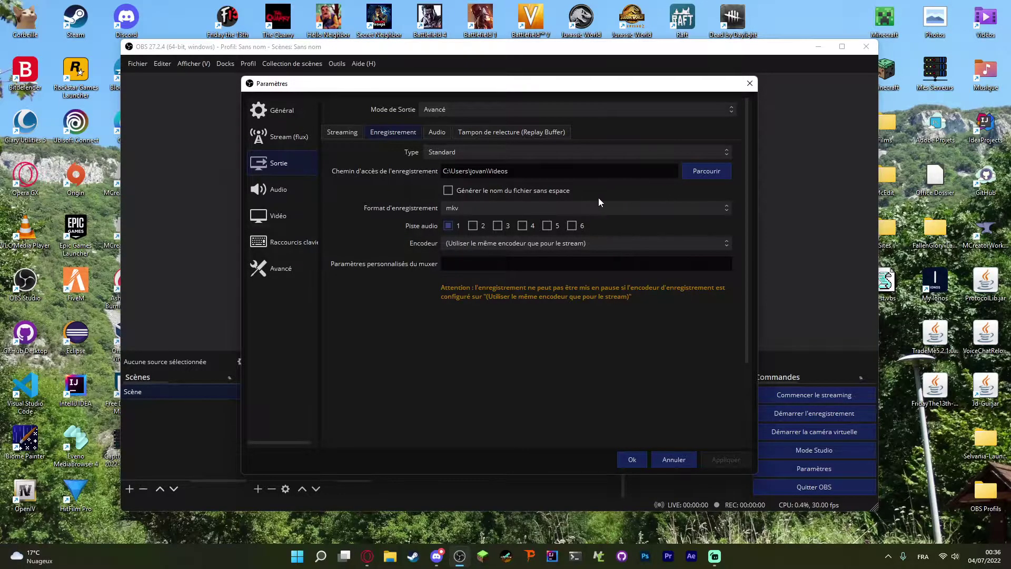
{"action": "key", "text": "BackSpace"}
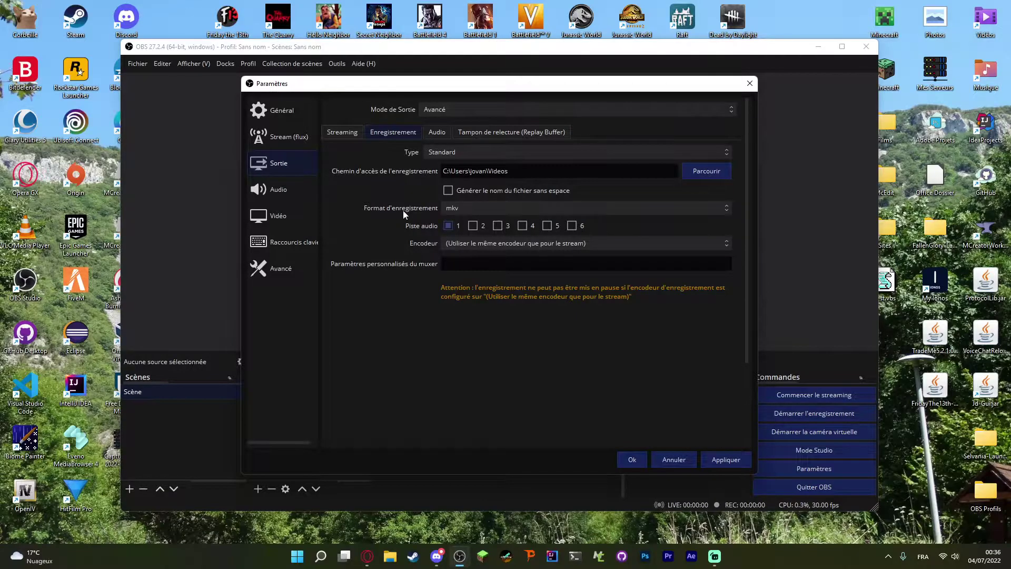
{"action": "left_click", "coordinate": [459, 213]}
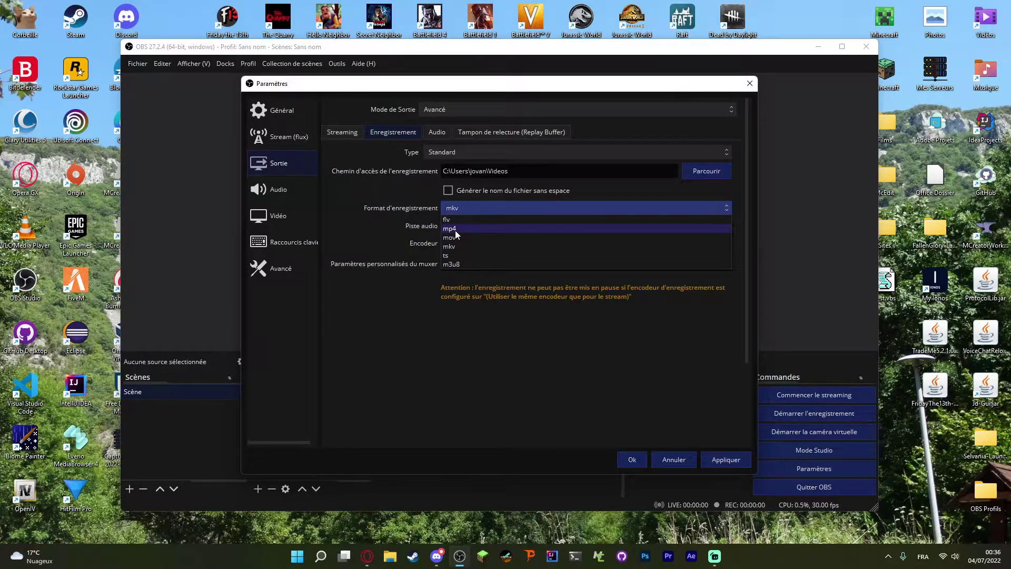
{"action": "left_click", "coordinate": [455, 230]}
{"action": "left_click", "coordinate": [469, 206]}
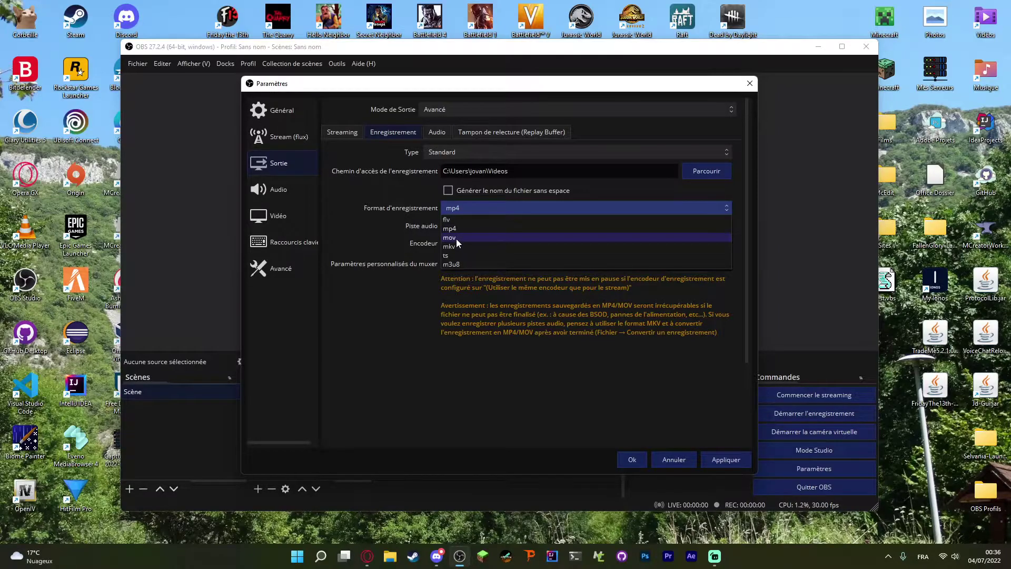
{"action": "left_click", "coordinate": [458, 231]}
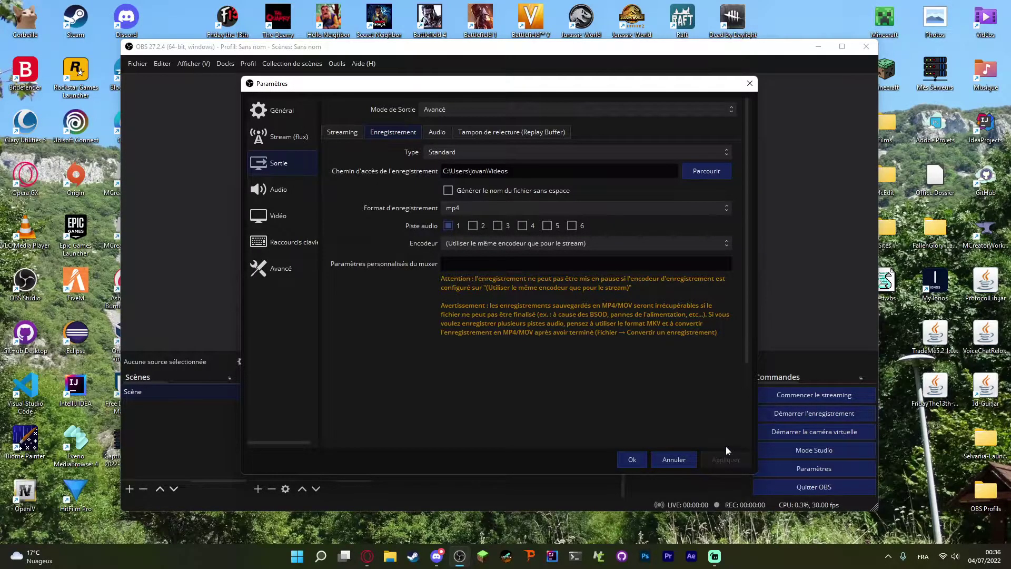
Step: Examine the output's audio track and replay buffer settings and the devices available for Audio du Bureau
{"action": "left_click", "coordinate": [440, 133]}
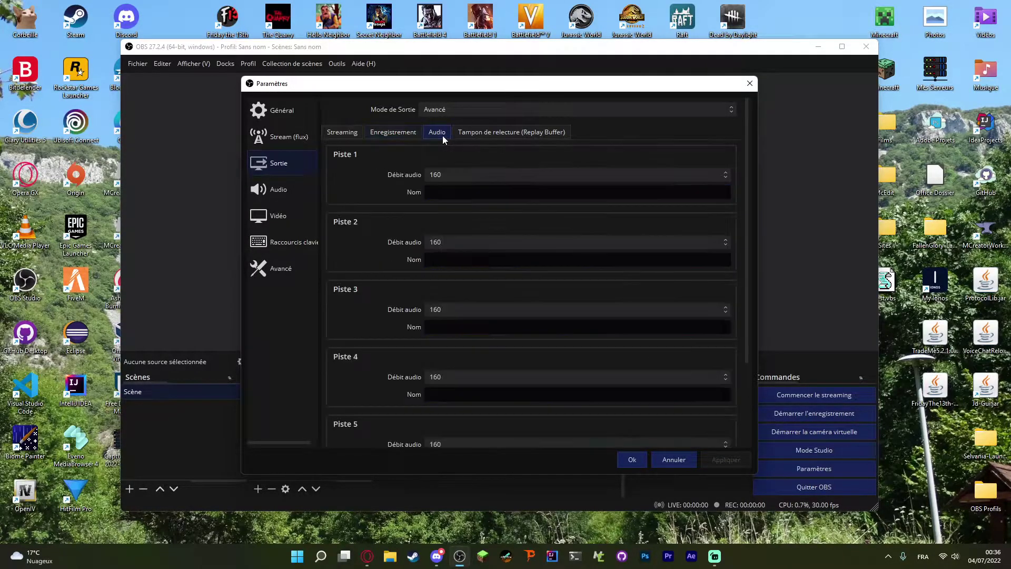
{"action": "left_click", "coordinate": [493, 137]}
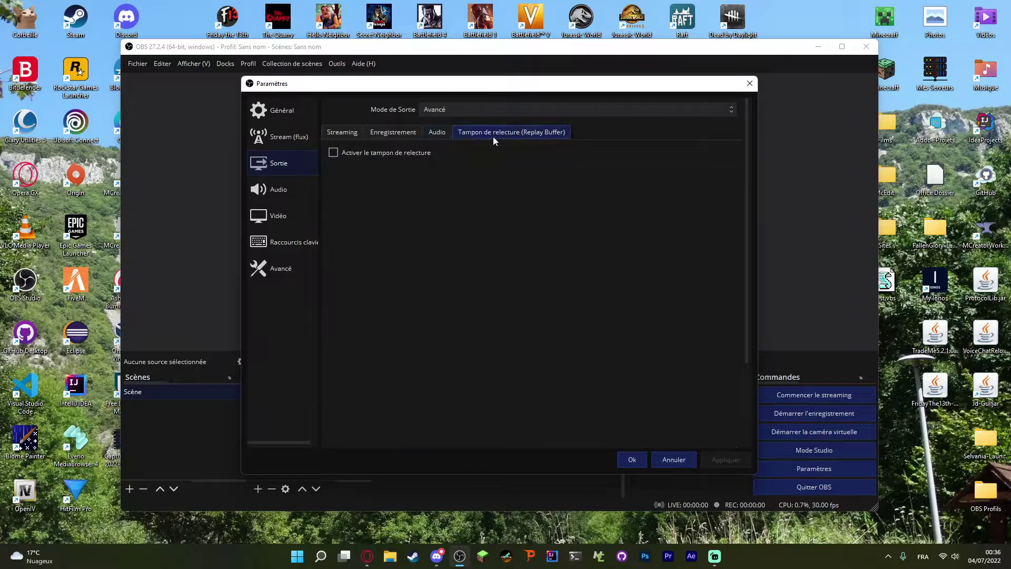
{"action": "left_click", "coordinate": [292, 190]}
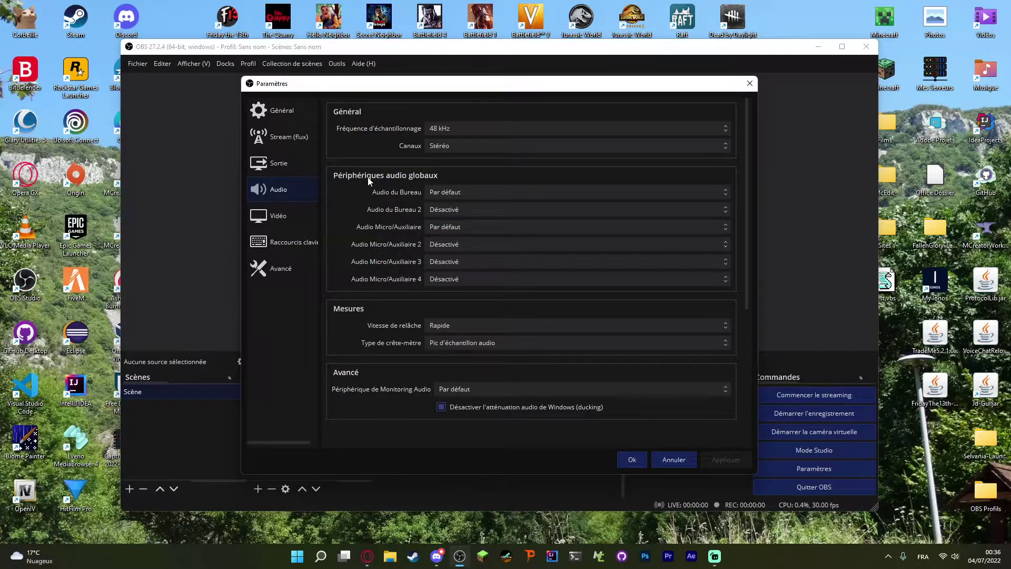
{"action": "left_click", "coordinate": [442, 194]}
{"action": "left_click", "coordinate": [442, 193]}
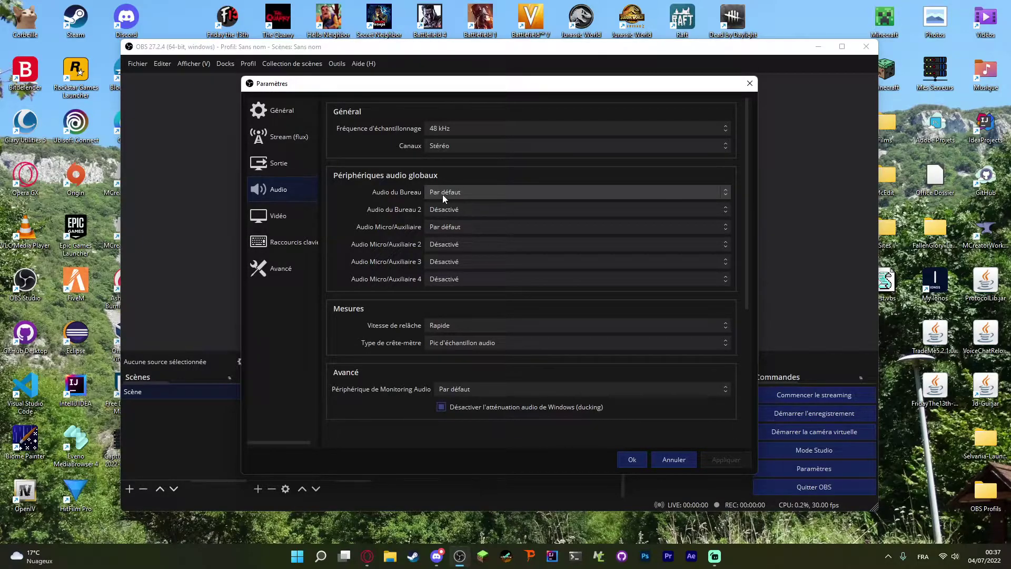
{"action": "left_click", "coordinate": [443, 196]}
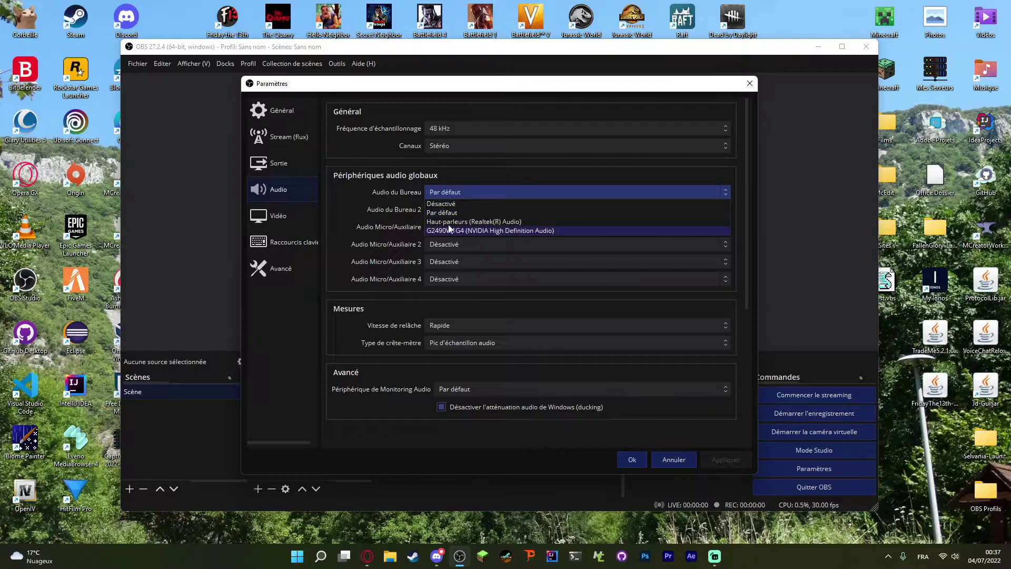
{"action": "left_click", "coordinate": [449, 191]}
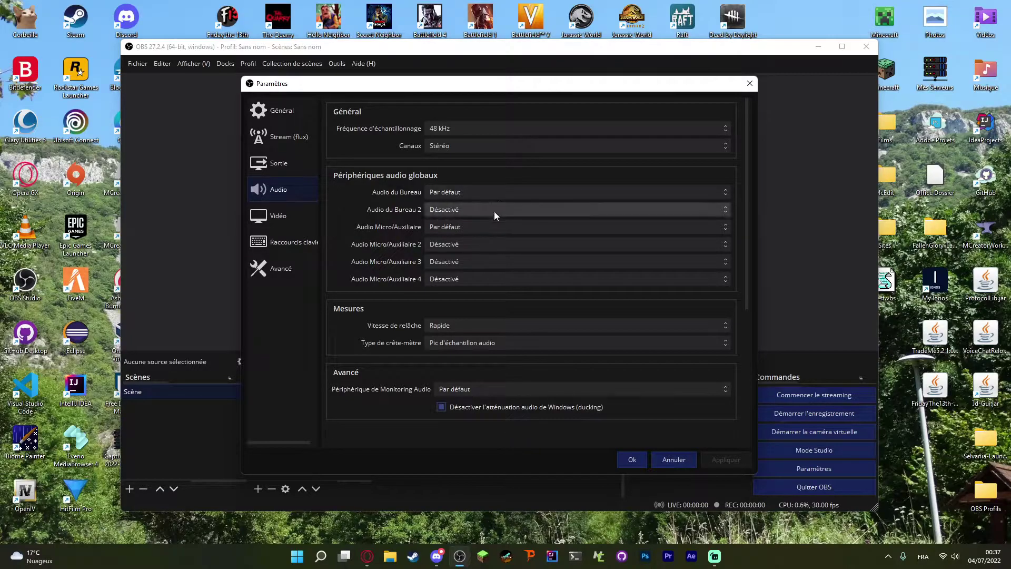
Step: Set Audio Micro/Auxiliaire to Microphone (Realtek(R) Audio) and apply the audio settings
{"action": "left_click", "coordinate": [440, 229]}
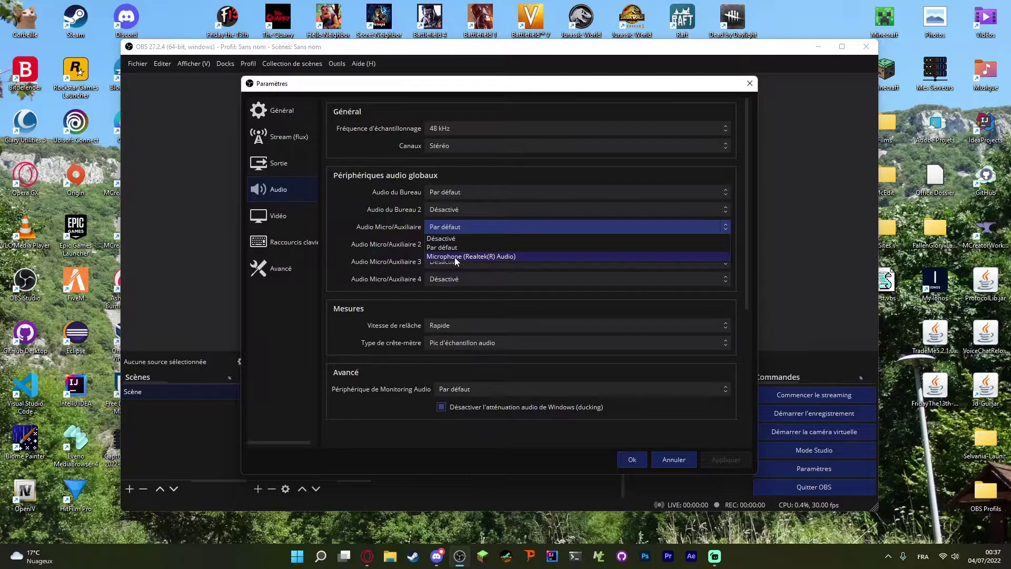
{"action": "left_click", "coordinate": [470, 257]}
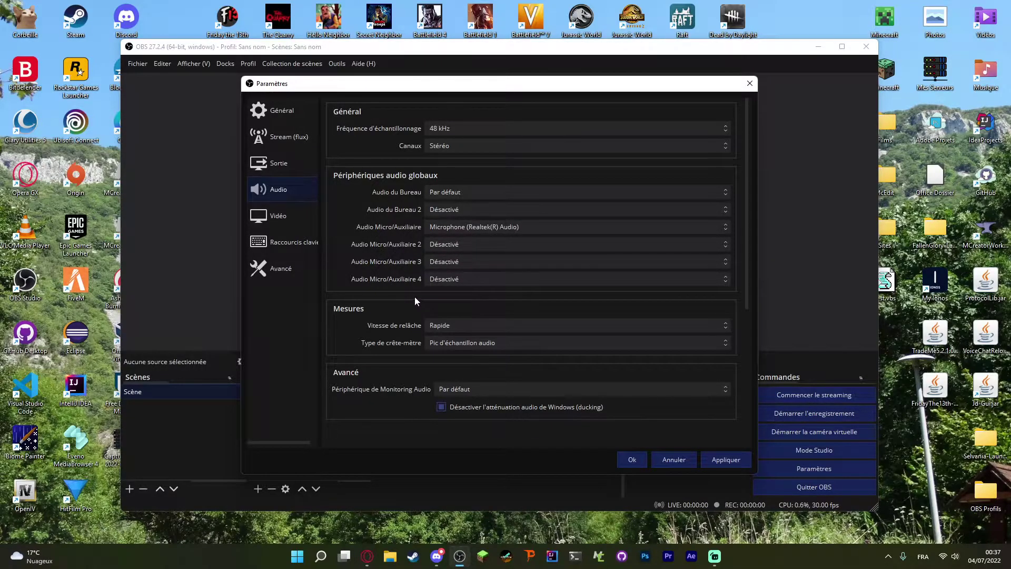
{"action": "scroll", "coordinate": [416, 296], "scroll_direction": "down", "scroll_amount": 1}
{"action": "scroll", "coordinate": [454, 261], "scroll_direction": "down", "scroll_amount": 2}
{"action": "left_click", "coordinate": [728, 460]}
Step: Set the video output resolution to 1920x1080 and the frame rate to 60 FPS, and apply the changes
{"action": "left_click", "coordinate": [280, 218]}
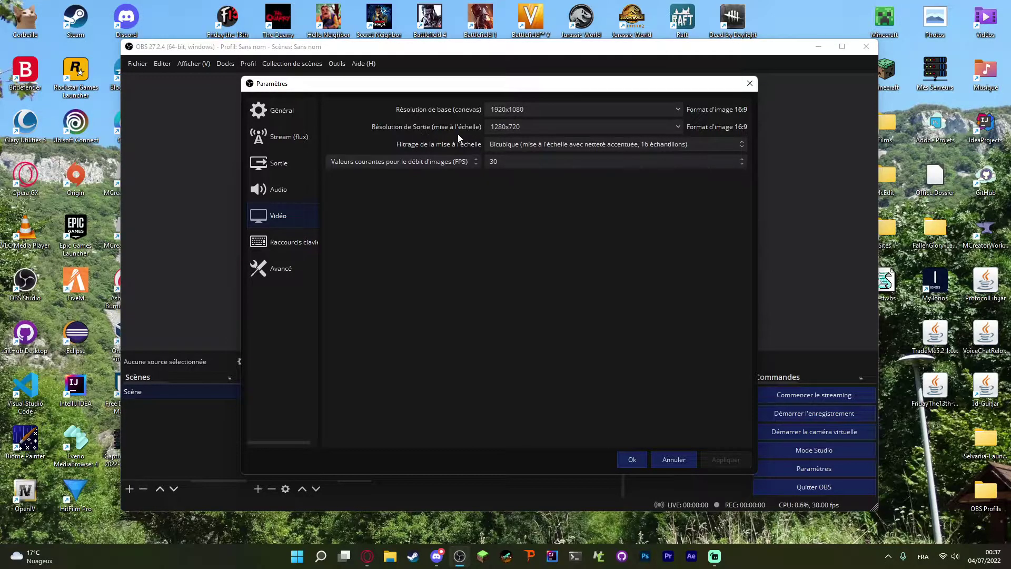
{"action": "left_click", "coordinate": [678, 128]}
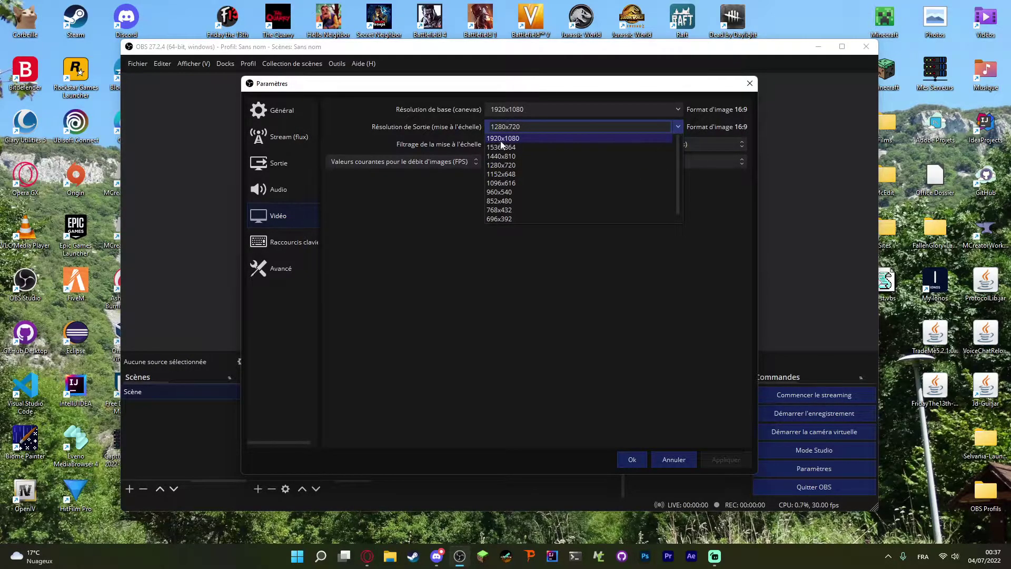
{"action": "left_click", "coordinate": [520, 138]}
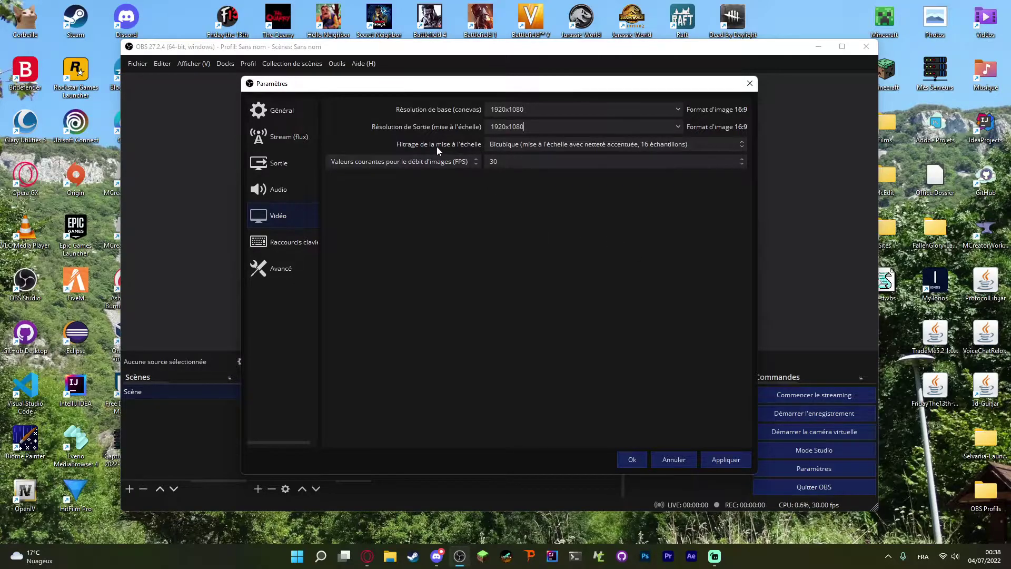
{"action": "left_click", "coordinate": [503, 146]}
{"action": "left_click", "coordinate": [503, 147]}
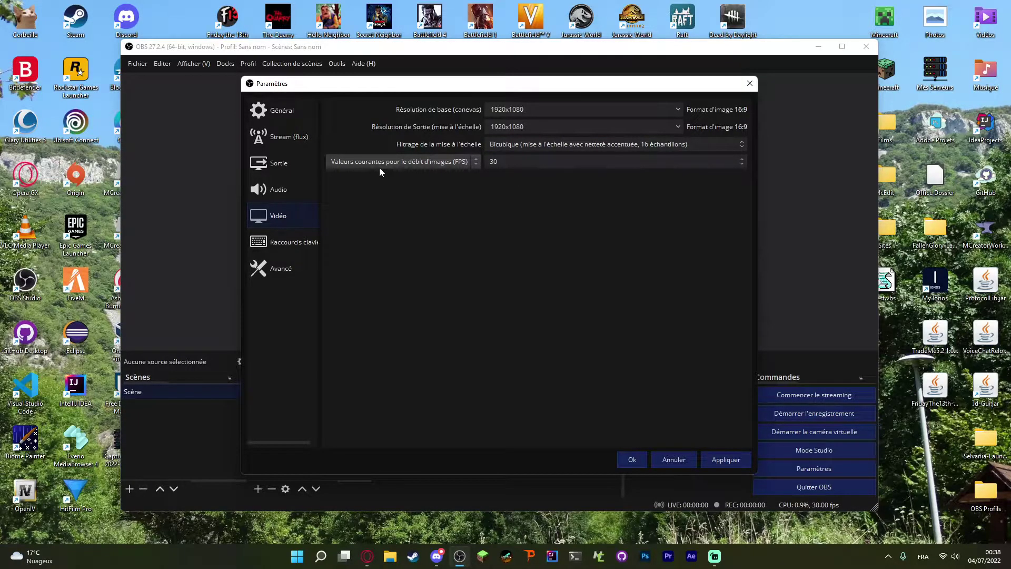
{"action": "left_click", "coordinate": [511, 166]}
{"action": "left_click", "coordinate": [500, 257]}
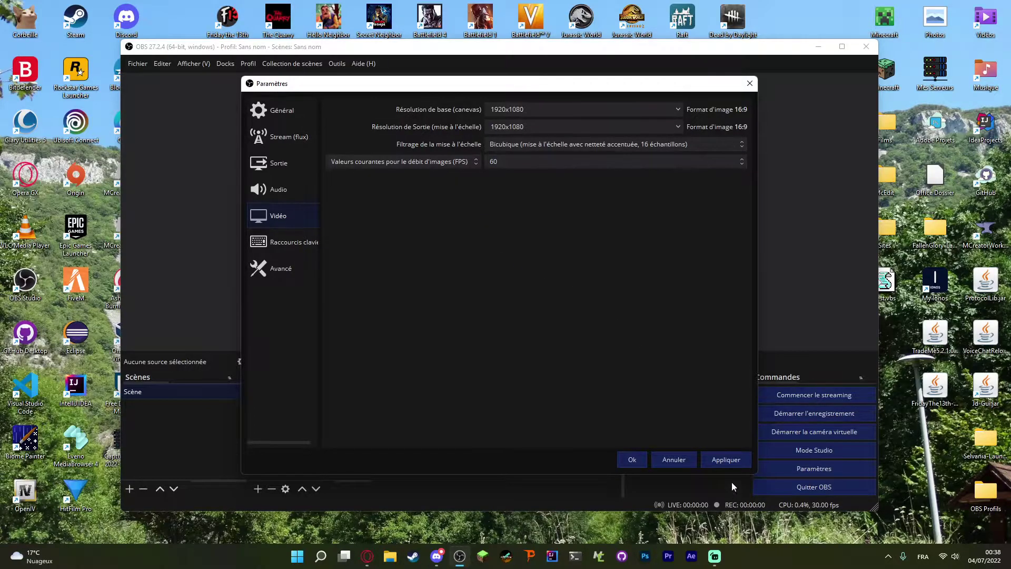
{"action": "left_click", "coordinate": [725, 464]}
Step: Try CTRL + A as the keyboard shortcut for Commencer le streaming
{"action": "left_click", "coordinate": [283, 243]}
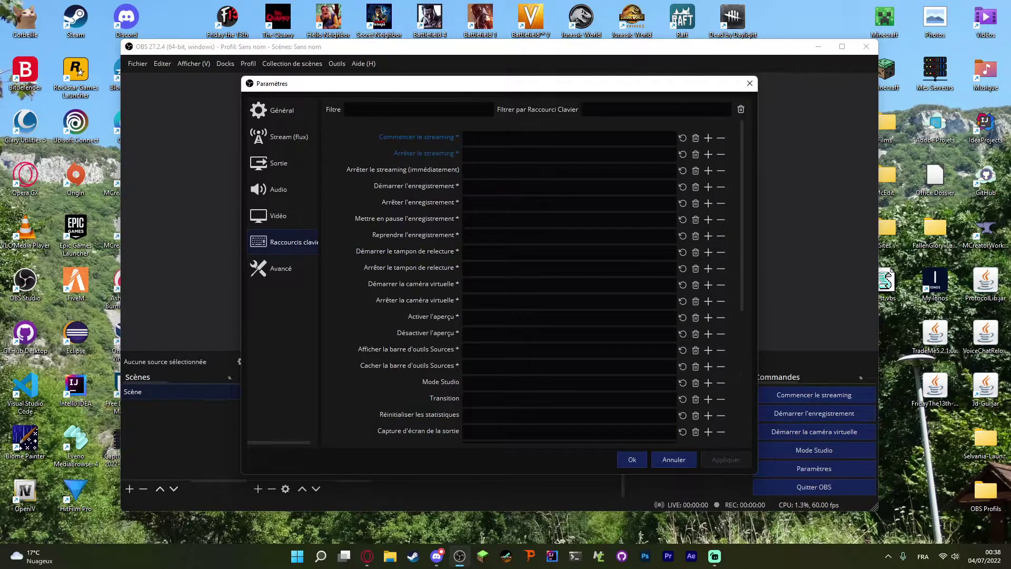
{"action": "left_click", "coordinate": [465, 138]}
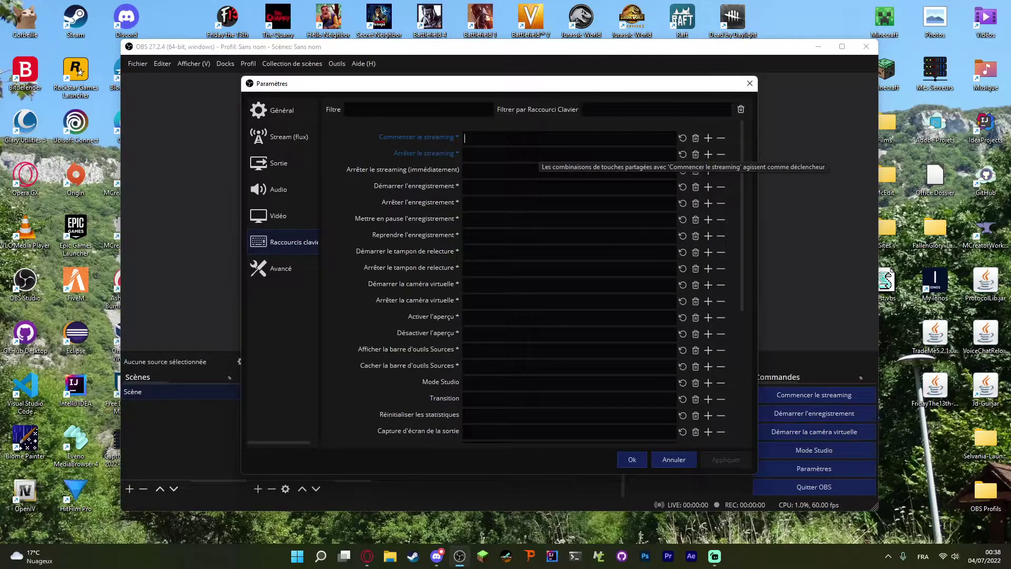
{"action": "key", "text": "ctrl+a"}
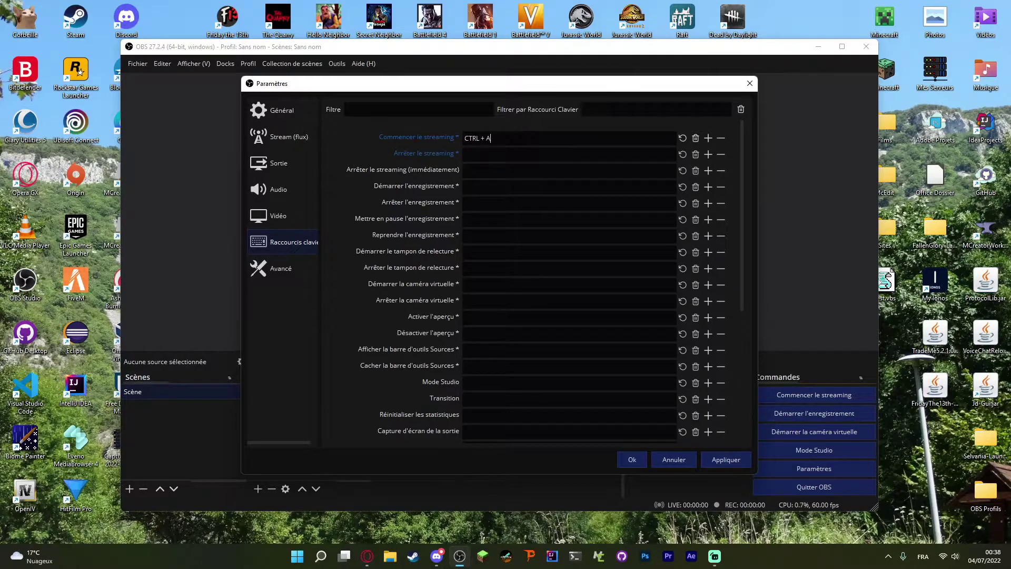
{"action": "key", "text": "ctrl+a"}
{"action": "key", "text": "ctrl+a"}
{"action": "key", "text": "ctrl+r"}
Step: Clear the shortcuts for starting and stopping the stream and apply the settings
{"action": "left_click", "coordinate": [695, 138]}
{"action": "left_click", "coordinate": [695, 154]}
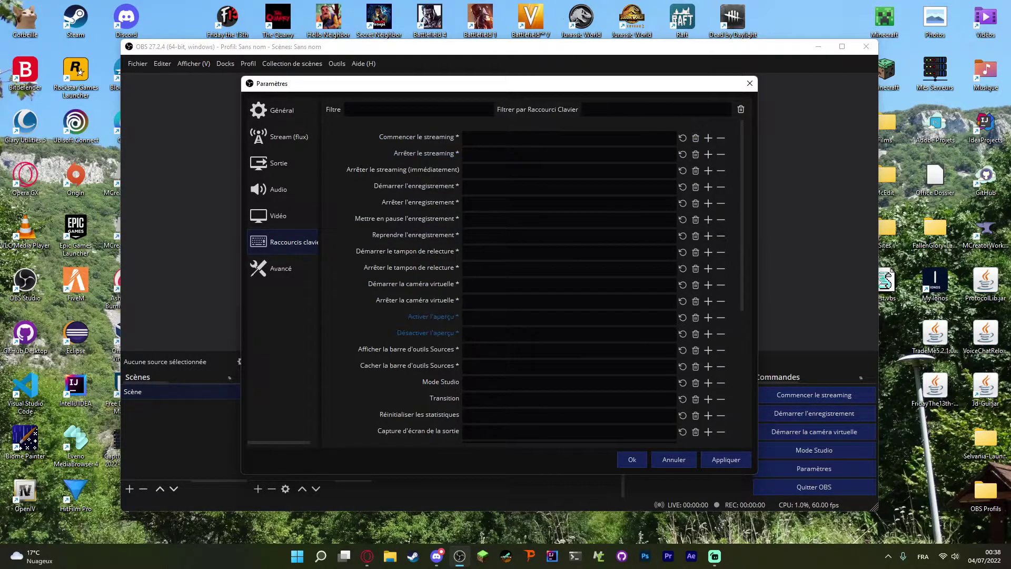
{"action": "left_click", "coordinate": [724, 460]}
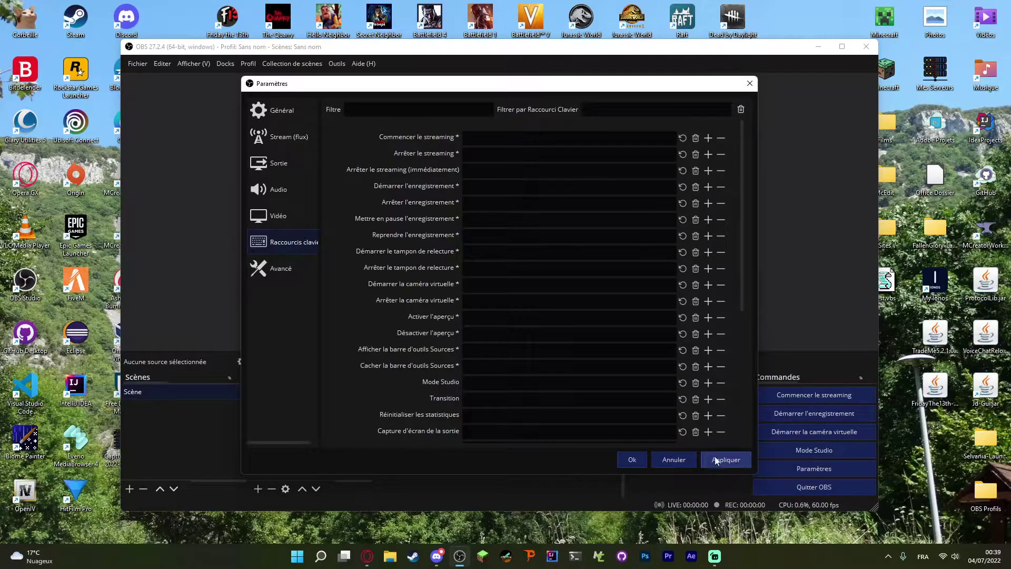
Step: Set the process priority to Supérieure à la normale in the advanced settings and confirm all settings
{"action": "left_click", "coordinate": [282, 268]}
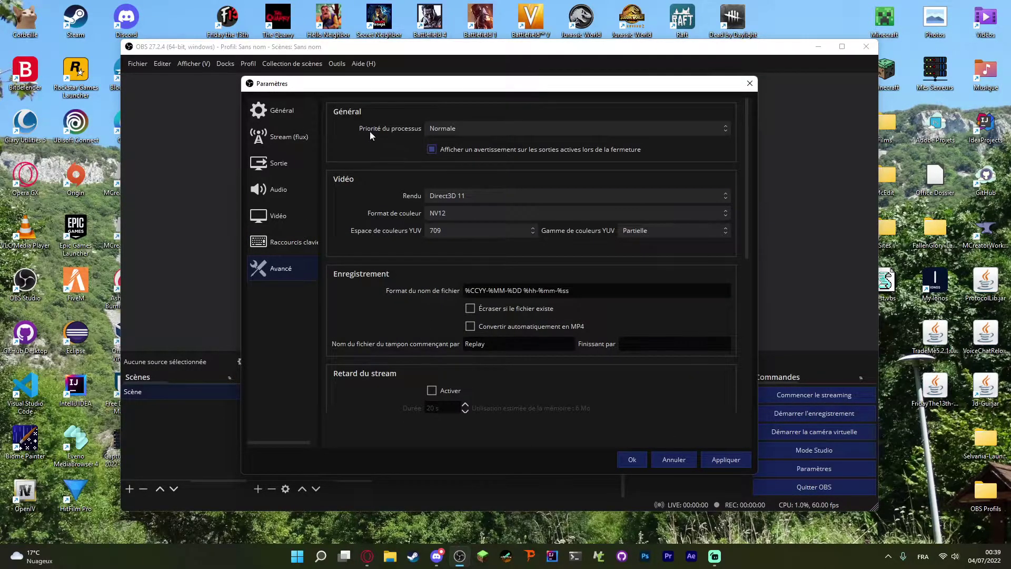
{"action": "left_click", "coordinate": [425, 131]}
{"action": "left_click", "coordinate": [446, 148]}
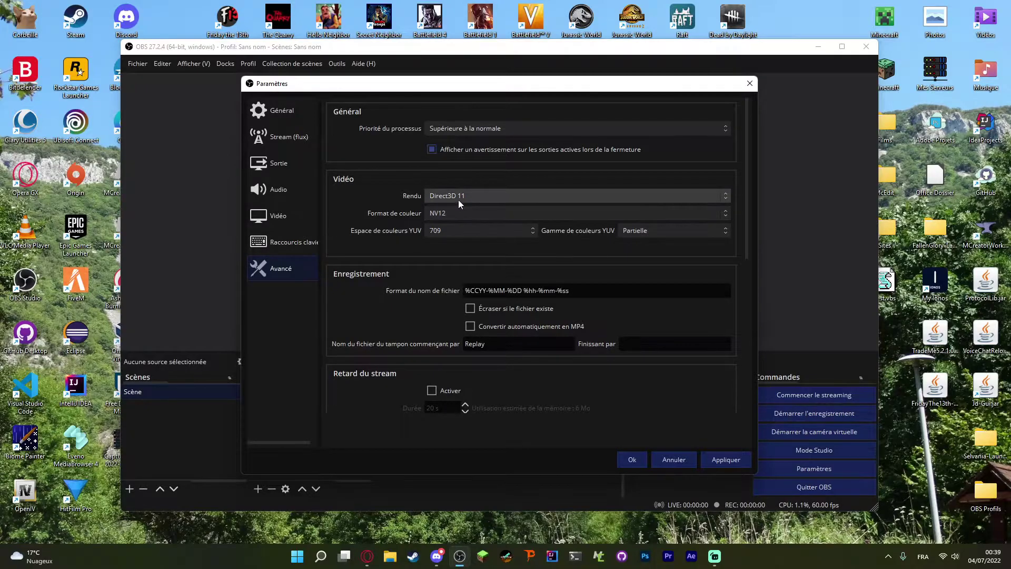
{"action": "scroll", "coordinate": [602, 247], "scroll_direction": "down", "scroll_amount": 9}
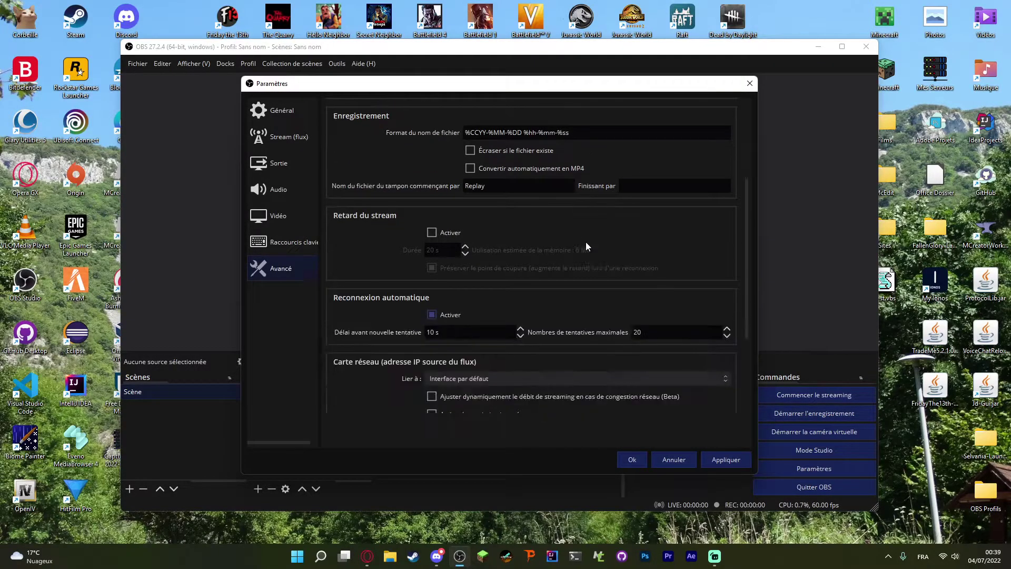
{"action": "scroll", "coordinate": [585, 245], "scroll_direction": "up", "scroll_amount": 3}
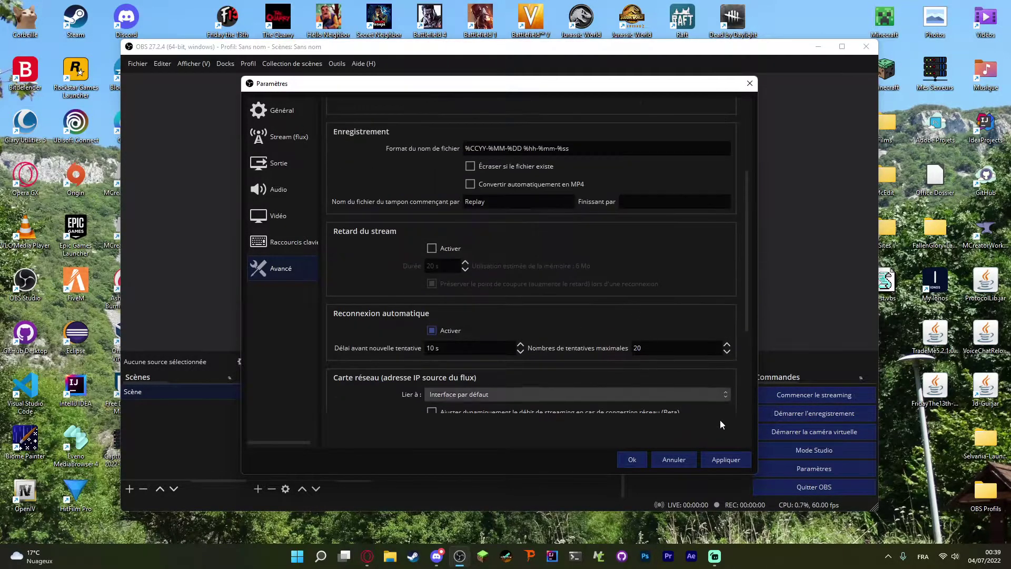
{"action": "left_click", "coordinate": [632, 460]}
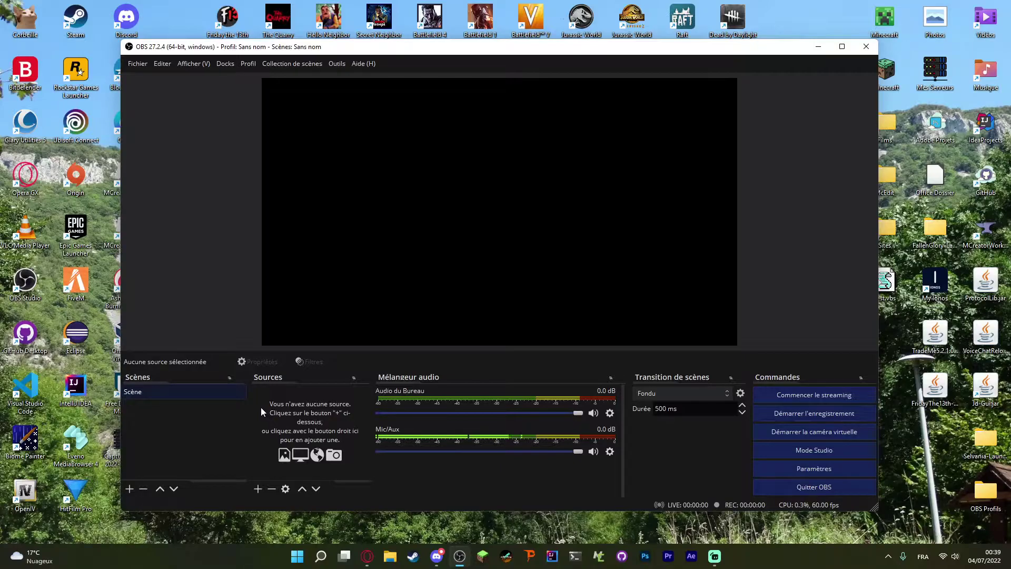
Step: Create a new scene collection named Live
{"action": "left_click", "coordinate": [289, 64]}
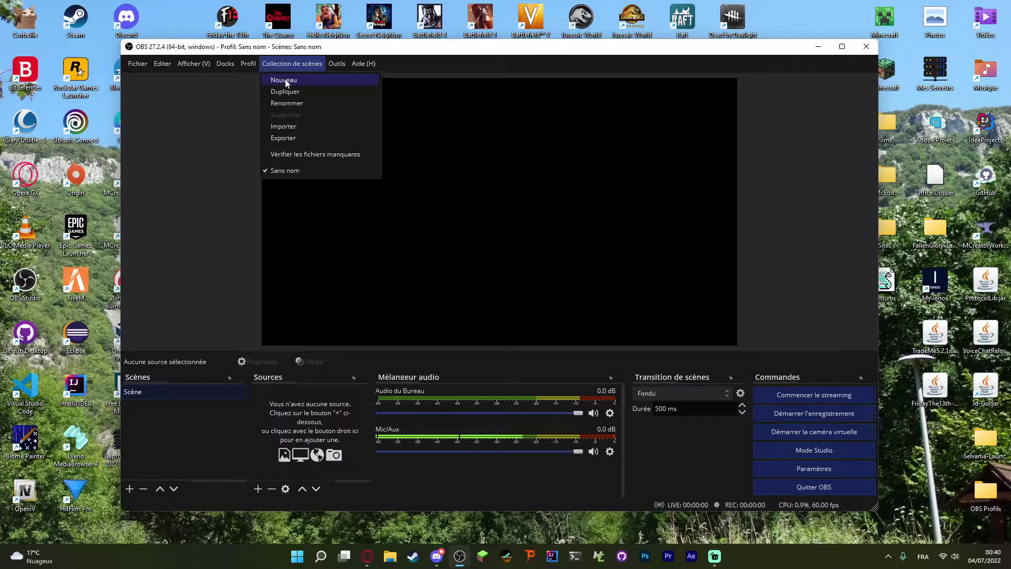
{"action": "left_click", "coordinate": [293, 80]}
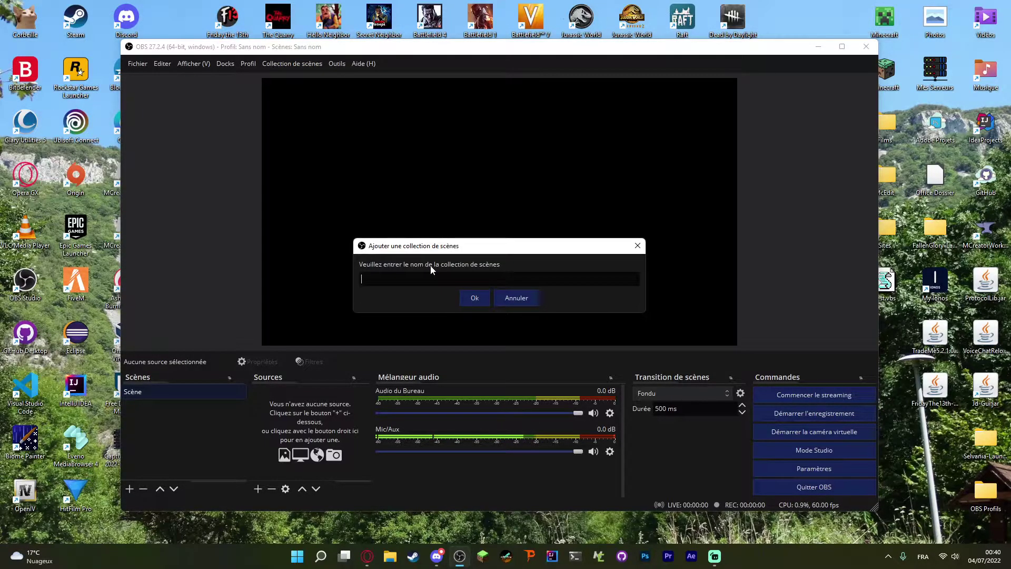
{"action": "type", "text": "Live"}
{"action": "left_click", "coordinate": [468, 299]}
Step: Create a new scene collection named Youtube
{"action": "left_click", "coordinate": [292, 63]}
{"action": "left_click", "coordinate": [300, 81]}
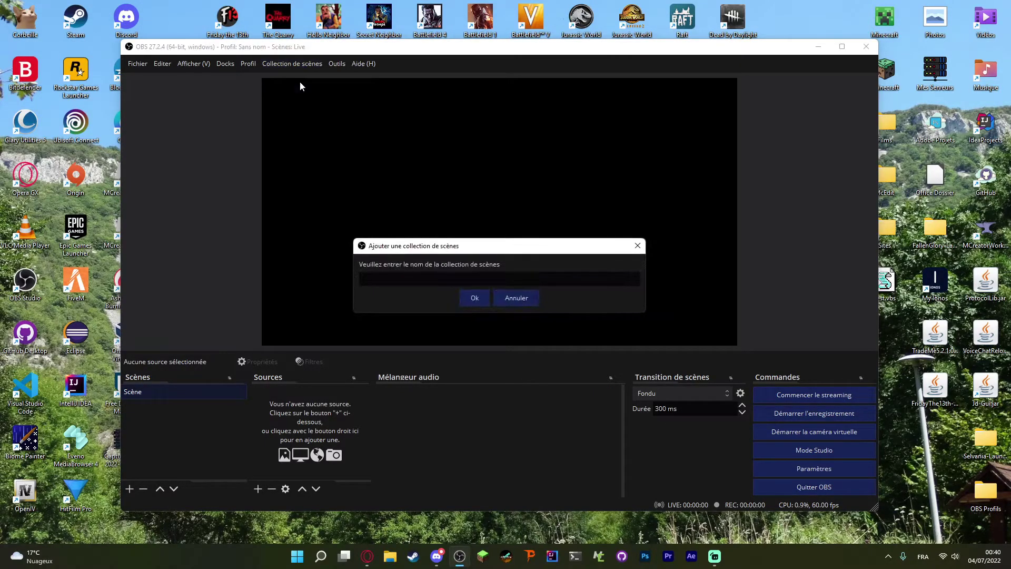
{"action": "type", "text": "Youtube"}
{"action": "left_click", "coordinate": [472, 298]}
Step: Switch to the Sans nom scene collection and delete it
{"action": "left_click", "coordinate": [287, 62]}
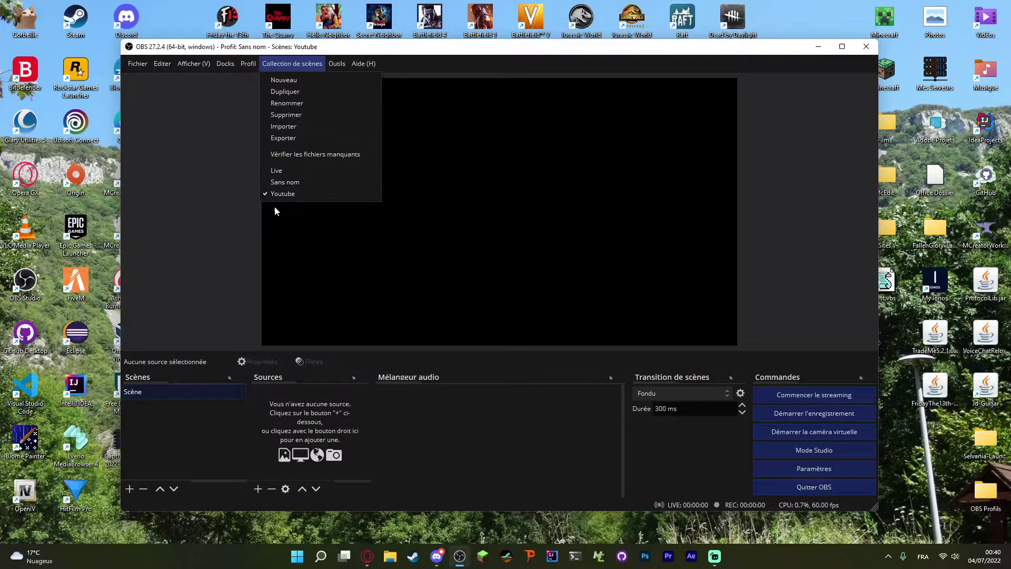
{"action": "left_click", "coordinate": [274, 182]}
{"action": "left_click", "coordinate": [288, 64]}
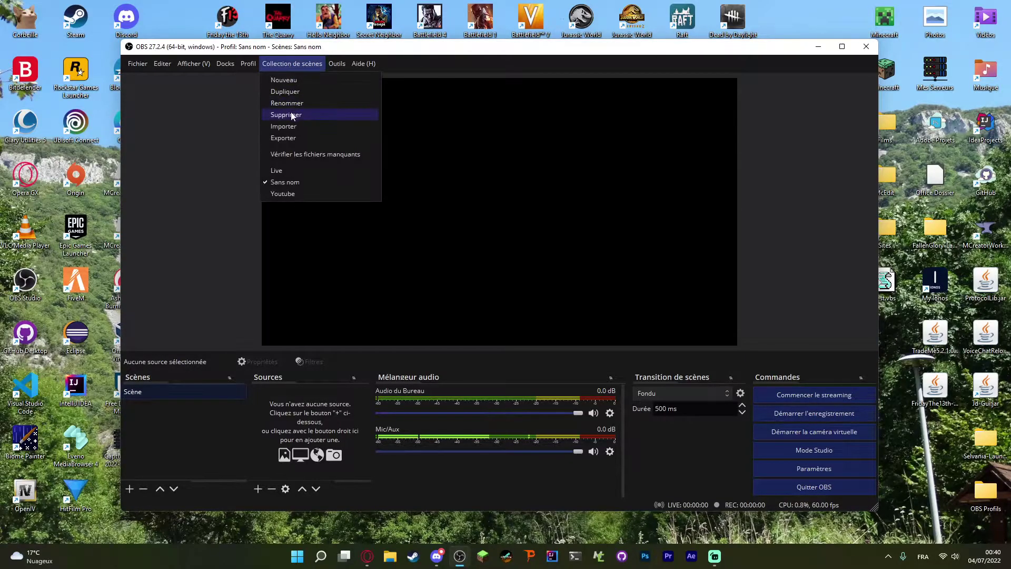
{"action": "left_click", "coordinate": [286, 115]}
{"action": "left_click", "coordinate": [533, 299]}
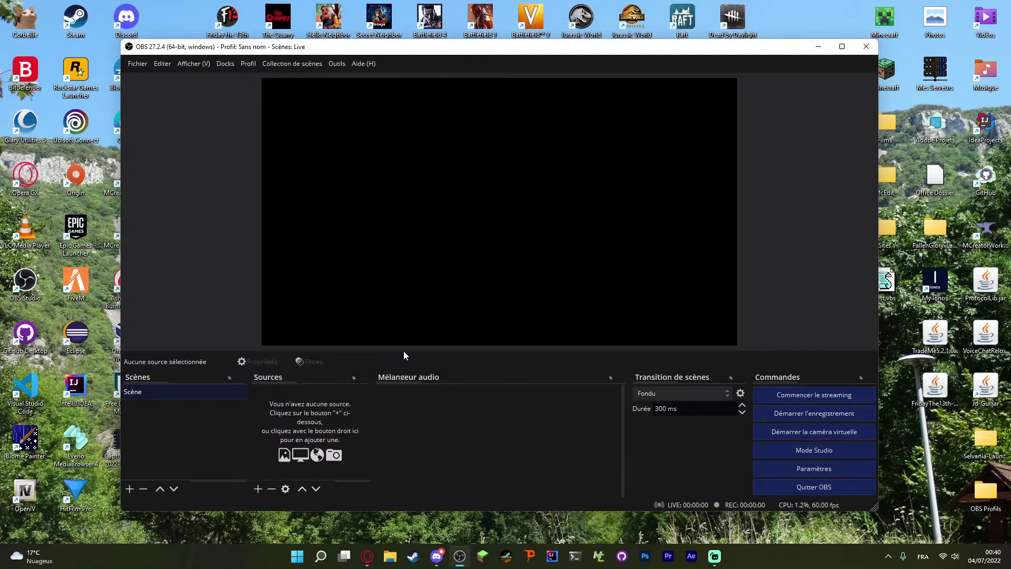
Step: Switch to the Youtube scene collection and add a header scene named ----------Youtube----------
{"action": "left_click", "coordinate": [295, 62]}
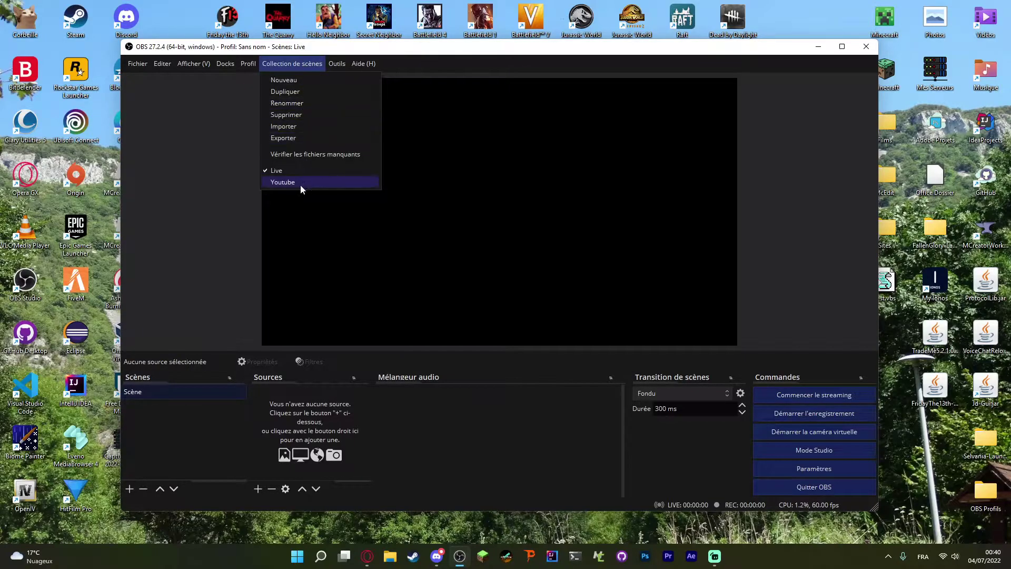
{"action": "left_click", "coordinate": [286, 183]}
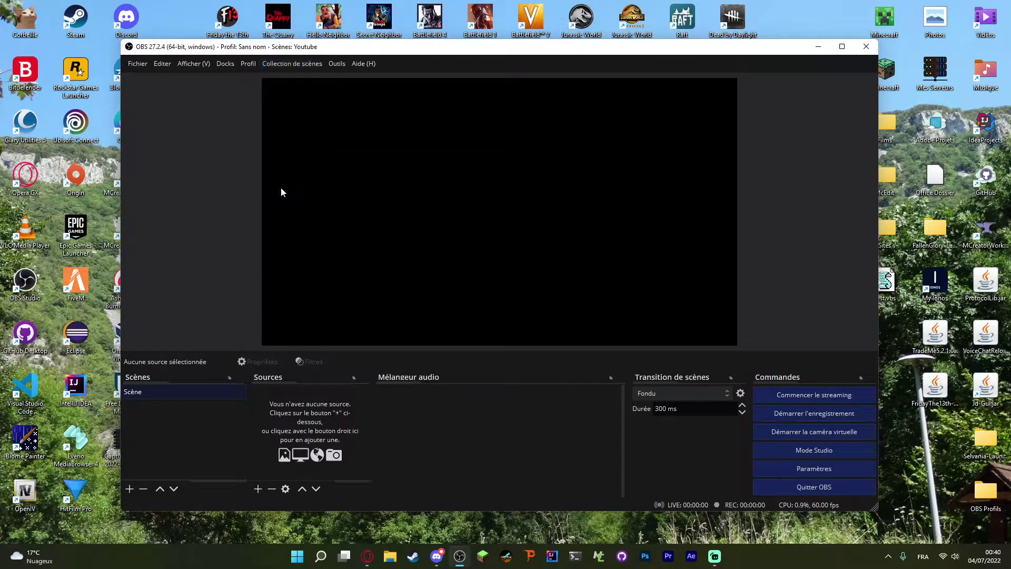
{"action": "left_click", "coordinate": [129, 488]}
{"action": "type", "text": "----------"}
{"action": "key", "text": "ctrl+a"}
{"action": "key", "text": "ctrl+c"}
{"action": "key", "text": "End"}
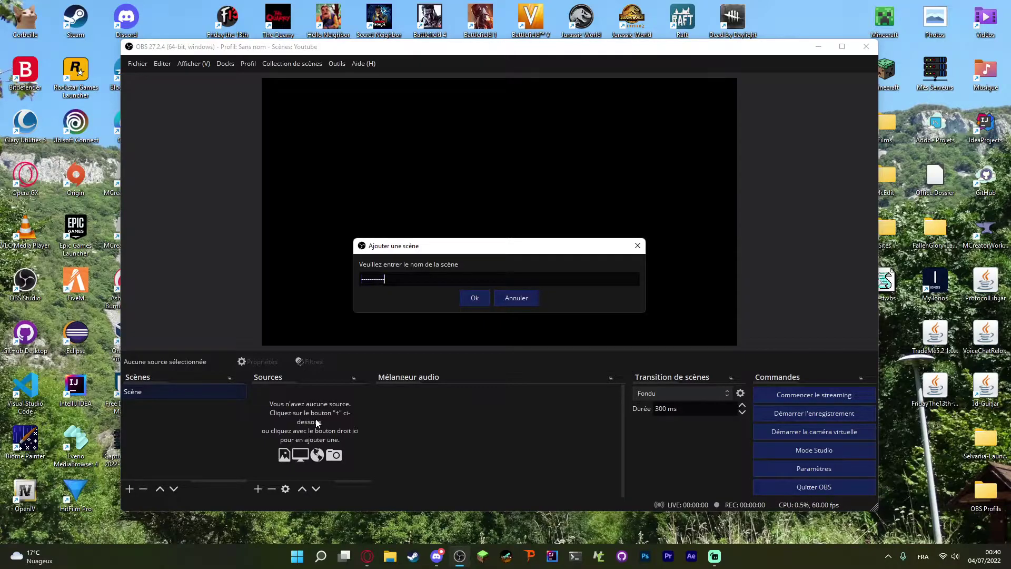
{"action": "type", "text": "Youtube"}
{"action": "key", "text": "ctrl+v"}
{"action": "left_click", "coordinate": [475, 298]}
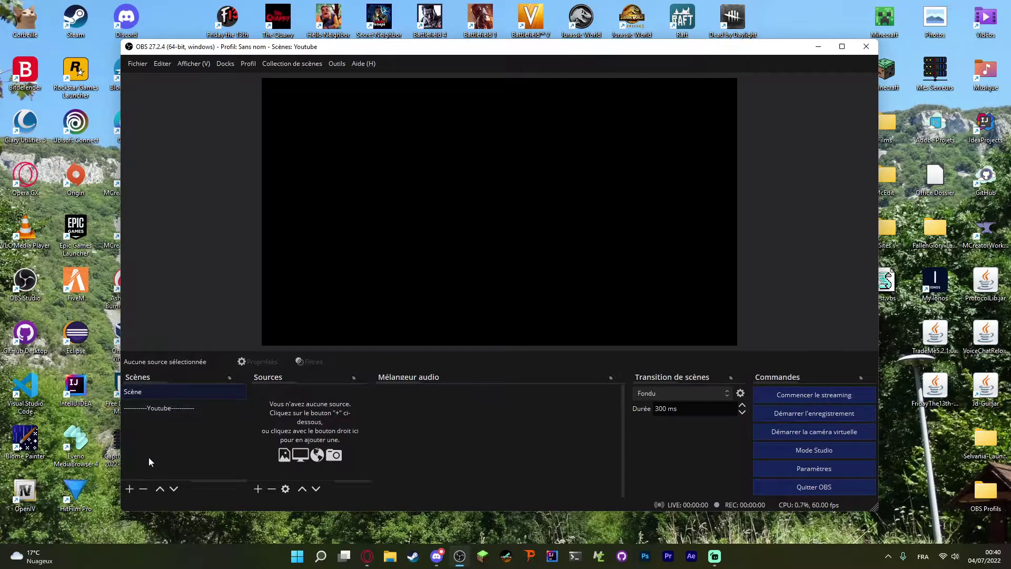
Step: Delete the default scene named Scène and reselect the Youtube scene collection
{"action": "left_click", "coordinate": [144, 489]}
{"action": "left_click", "coordinate": [521, 295]}
{"action": "left_click", "coordinate": [294, 64]}
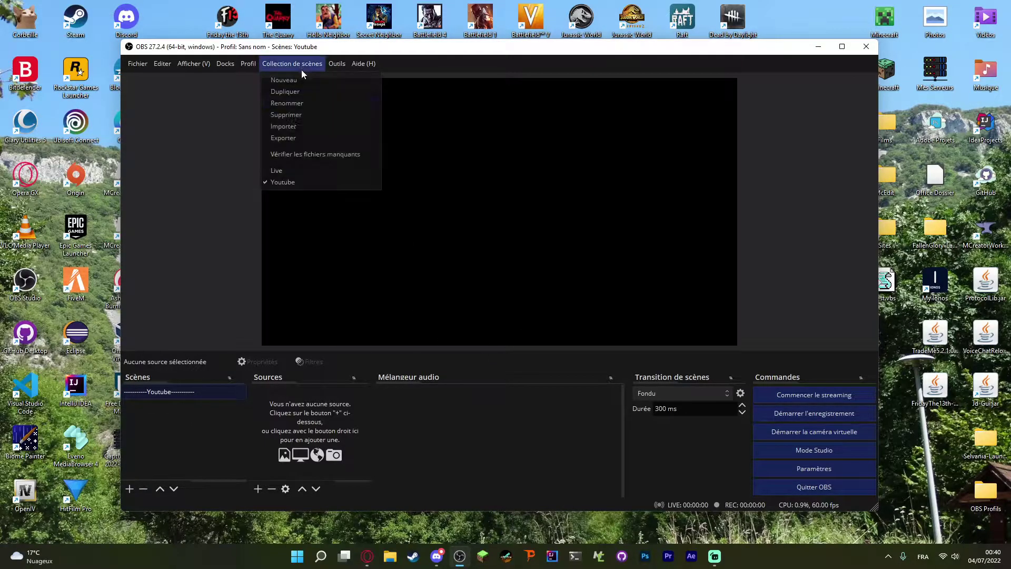
{"action": "left_click", "coordinate": [273, 182]}
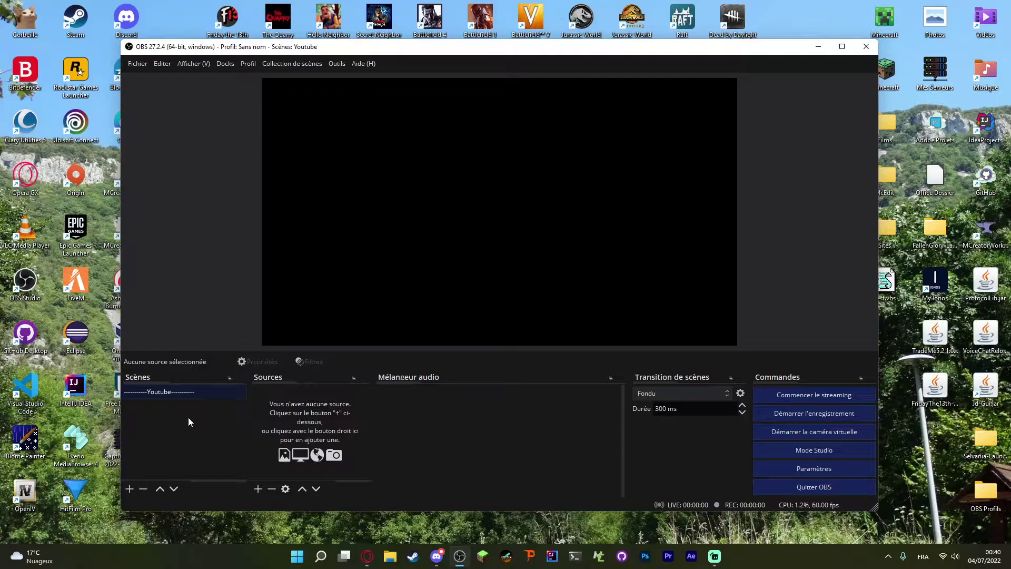
Step: Add a scene named Paladium Launcher to the Youtube scene collection
{"action": "left_click", "coordinate": [130, 489]}
{"action": "type", "text": "Grand"}
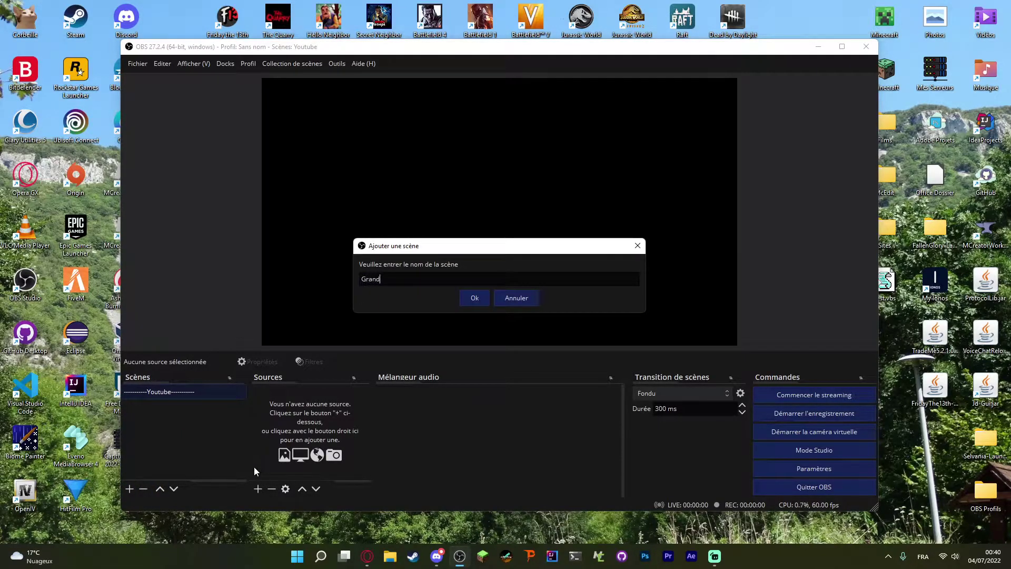
{"action": "type", "text": " Theft Auto V"}
{"action": "key", "text": "BackSpace"}
{"action": "key", "text": "BackSpace"}
{"action": "key", "text": "BackSpace"}
{"action": "key", "text": "BackSpace"}
{"action": "key", "text": "BackSpace"}
{"action": "key", "text": "BackSpace"}
{"action": "key", "text": "BackSpace"}
{"action": "key", "text": "BackSpace"}
{"action": "key", "text": "BackSpace"}
{"action": "key", "text": "BackSpace"}
{"action": "key", "text": "BackSpace"}
{"action": "key", "text": "BackSpace"}
{"action": "key", "text": "BackSpace"}
{"action": "key", "text": "BackSpace"}
{"action": "key", "text": "BackSpace"}
{"action": "key", "text": "BackSpace"}
{"action": "key", "text": "BackSpace"}
{"action": "key", "text": "BackSpace"}
{"action": "type", "text": "Paladium Launcher"}
{"action": "left_click", "coordinate": [476, 300]}
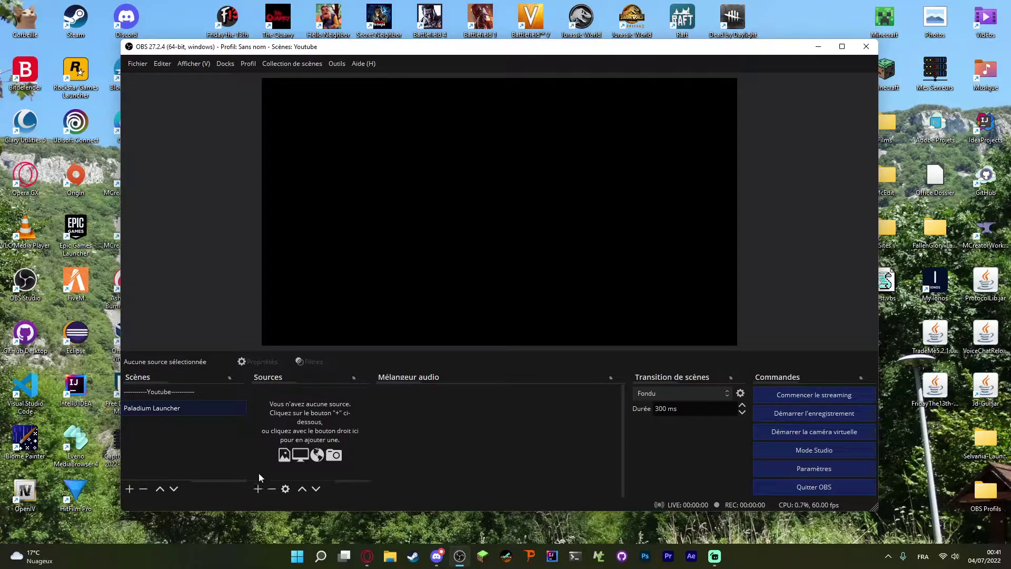
Step: Add a new window capture source named Paladium Launcher (Screen) to the Paladium Launcher scene
{"action": "left_click", "coordinate": [259, 489]}
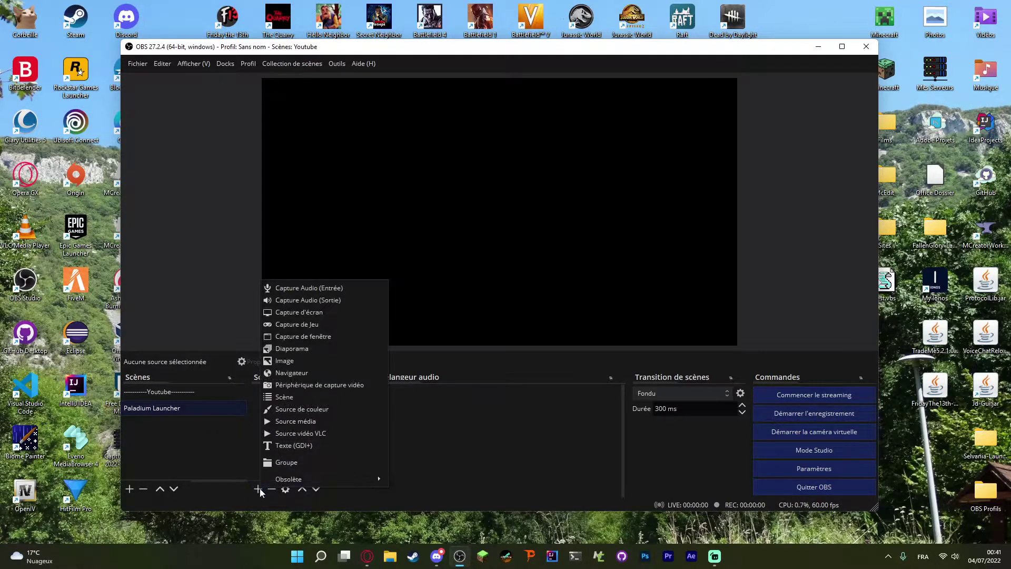
{"action": "left_click", "coordinate": [260, 490]}
{"action": "left_click", "coordinate": [259, 491]}
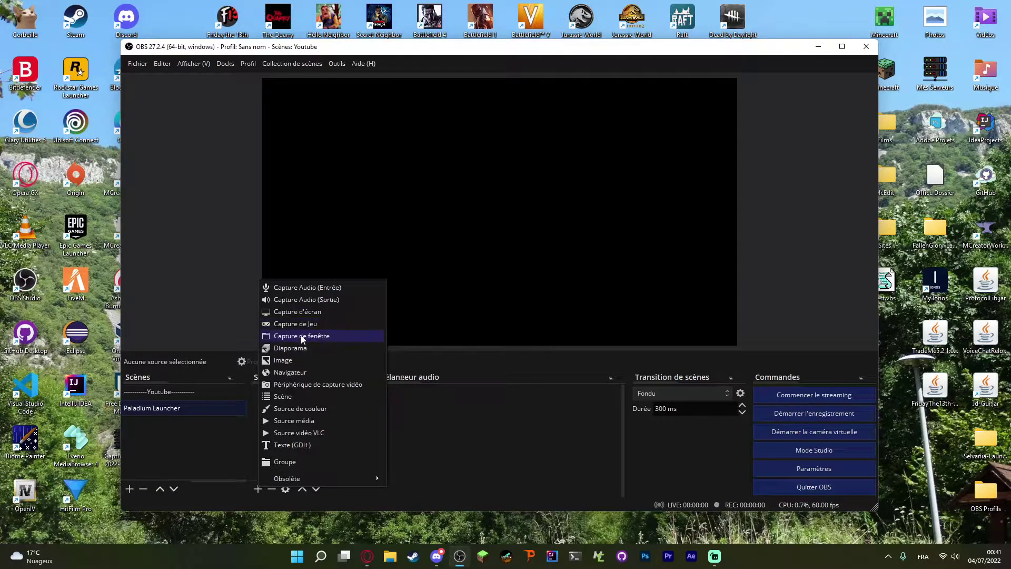
{"action": "left_click", "coordinate": [329, 337]}
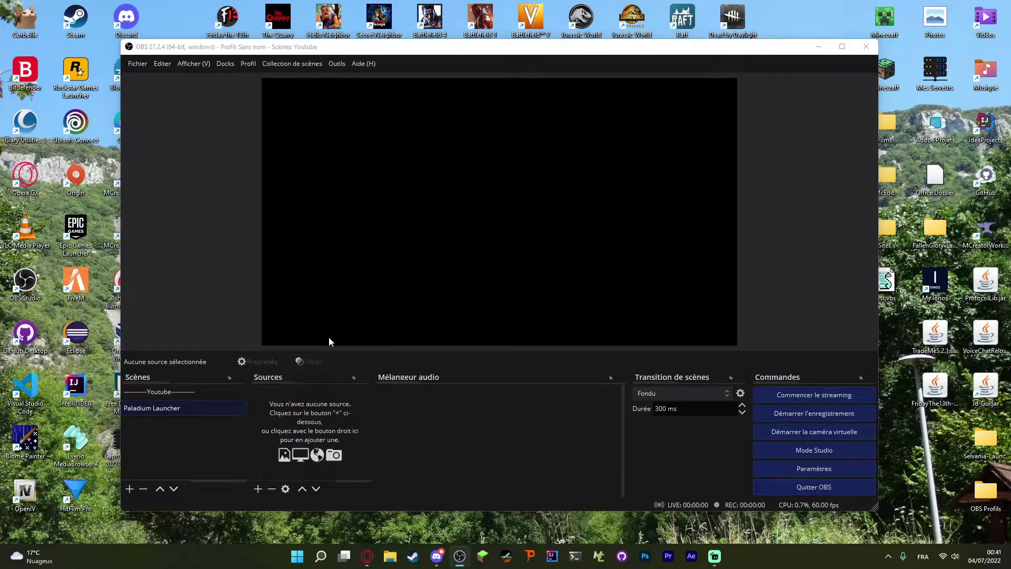
{"action": "type", "text": "Paladium Launcher (Screen)"}
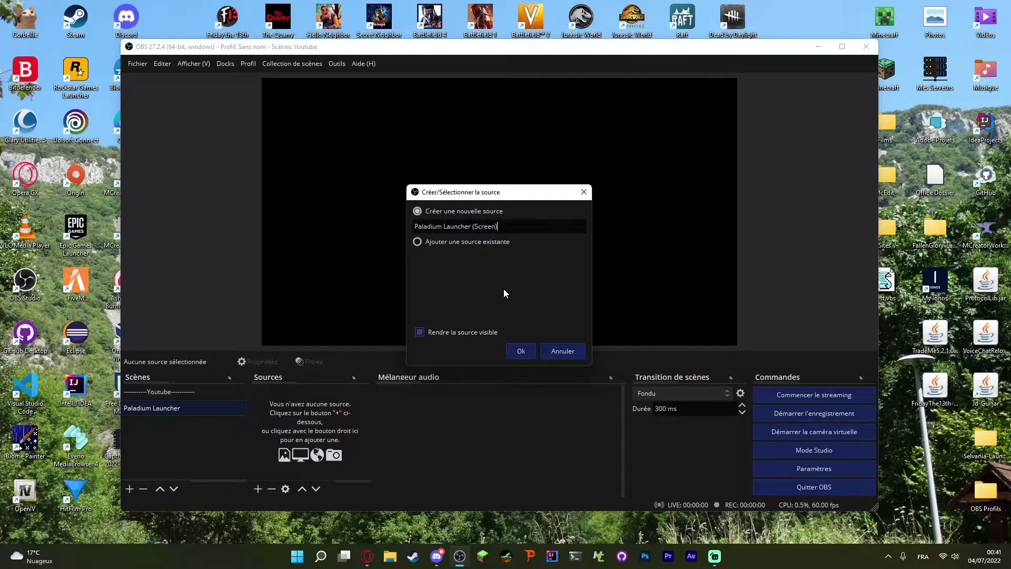
{"action": "left_click", "coordinate": [514, 352]}
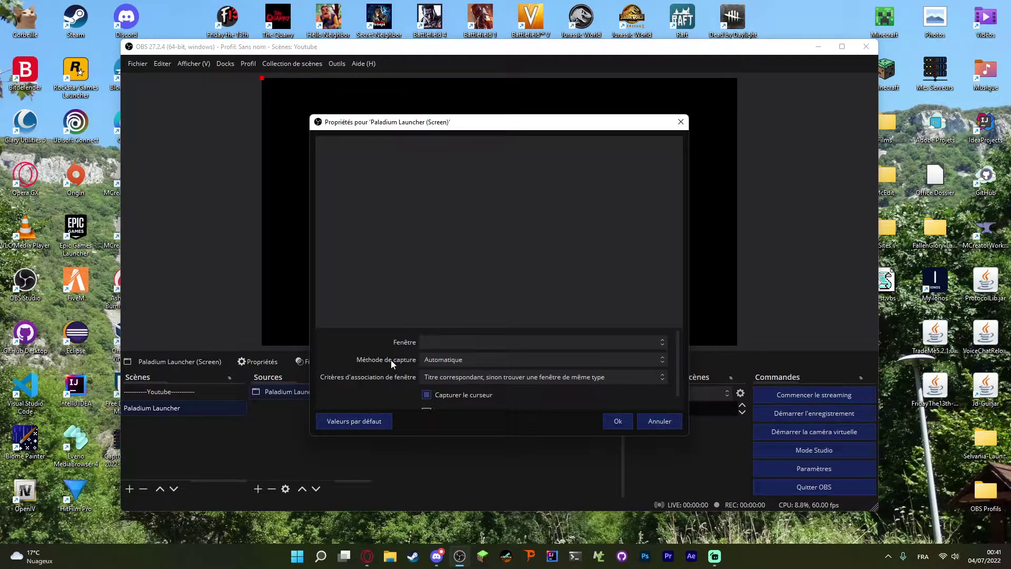
{"action": "scroll", "coordinate": [390, 362], "scroll_direction": "down", "scroll_amount": 1}
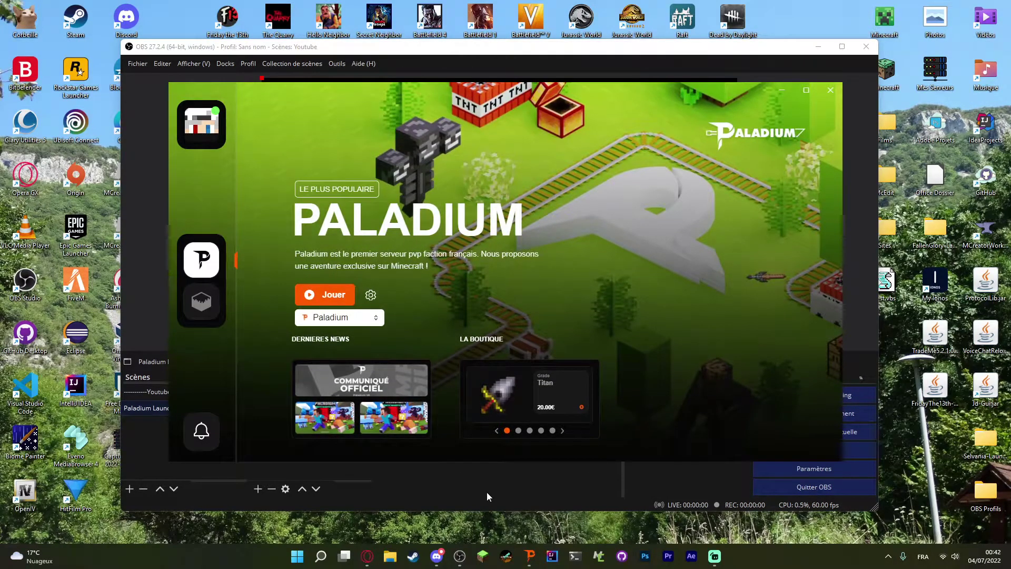
Step: Set the Paladium Launcher (Screen) source to capture the window [paladium-group.exe]: Paladium
{"action": "left_click", "coordinate": [487, 492]}
{"action": "double_click", "coordinate": [303, 394]}
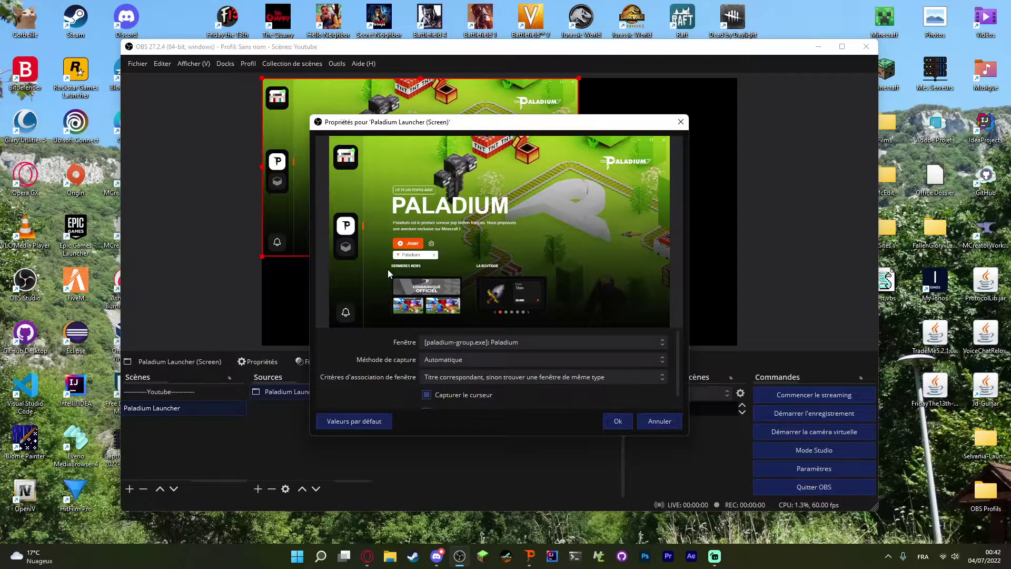
{"action": "left_click", "coordinate": [441, 342]}
{"action": "left_click", "coordinate": [454, 353]}
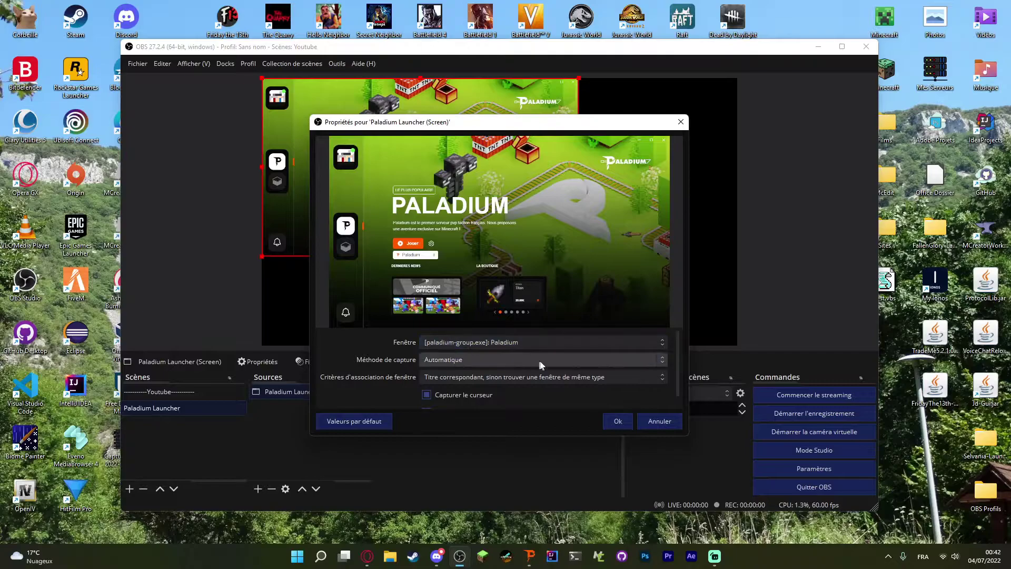
{"action": "left_click", "coordinate": [618, 422]}
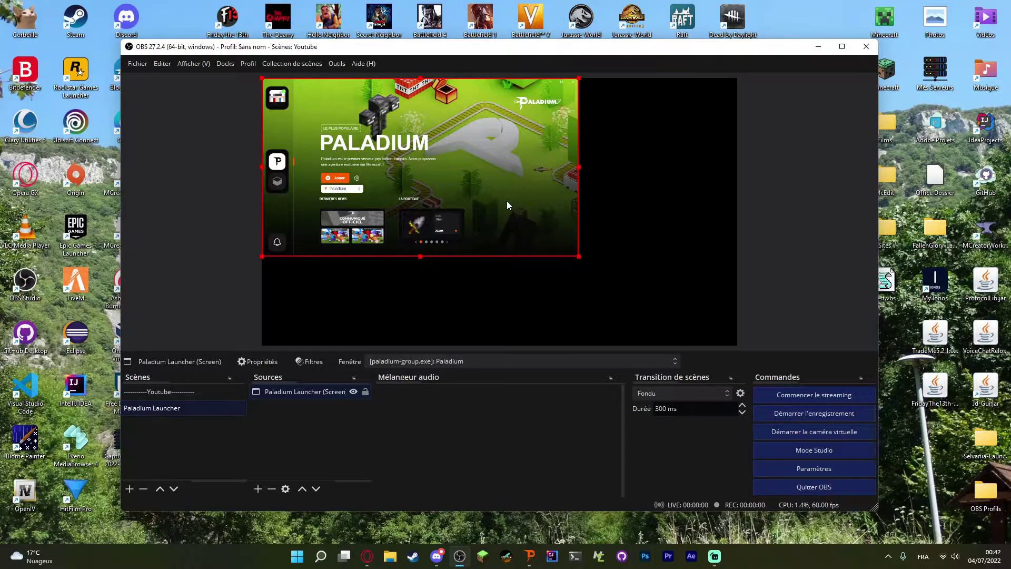
Step: Enlarge the Paladium launcher capture in the preview until it fills the whole canvas
{"action": "left_click", "coordinate": [537, 290]}
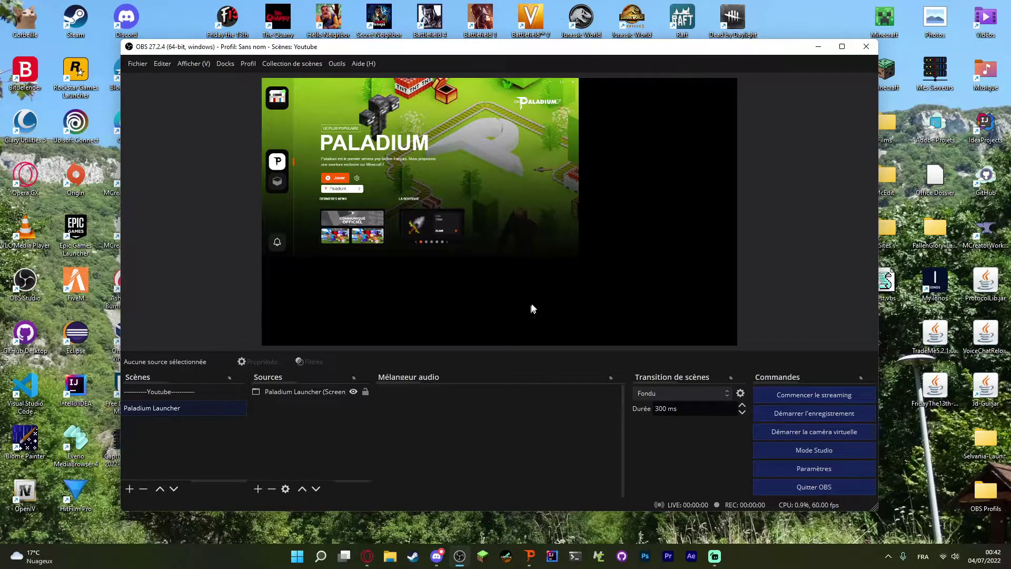
{"action": "left_click", "coordinate": [547, 207]}
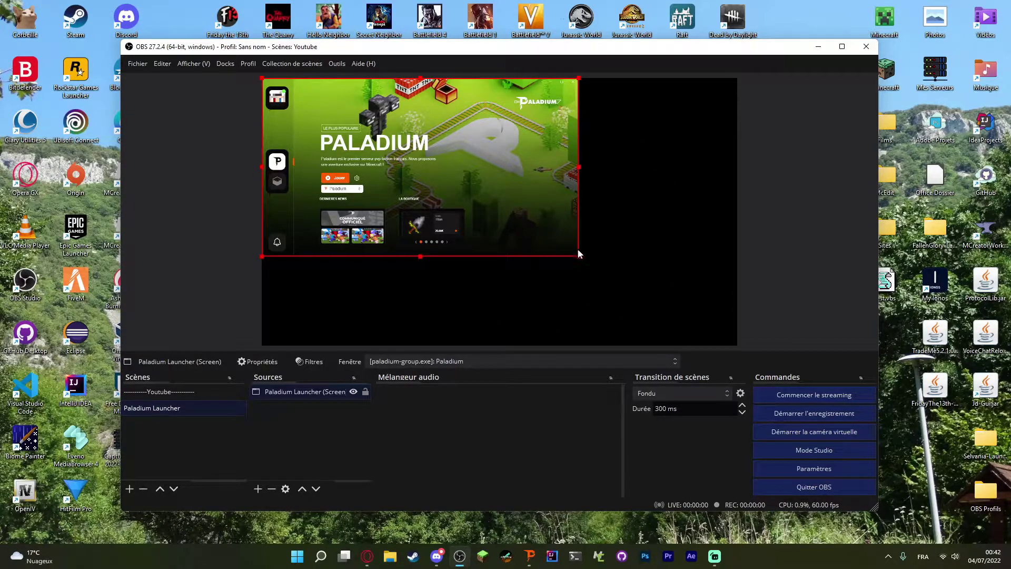
{"action": "left_click_drag", "start_coordinate": [579, 258], "coordinate": [737, 346]}
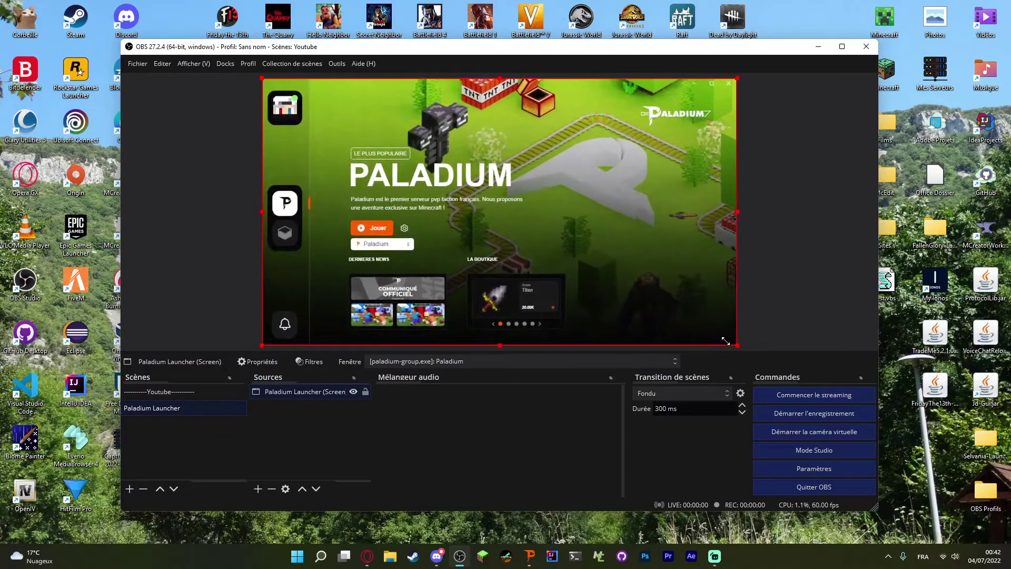
{"action": "left_click", "coordinate": [775, 324]}
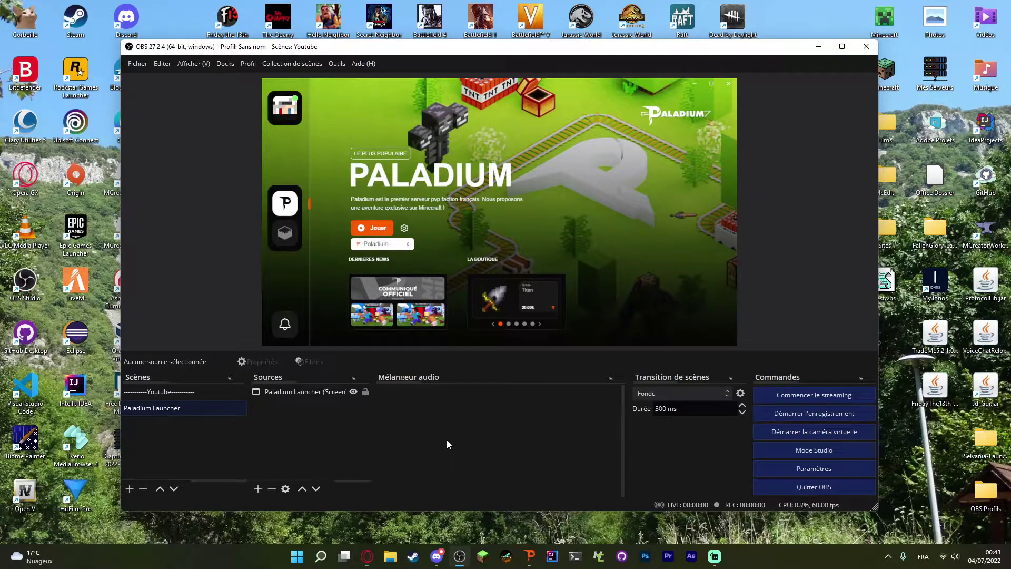
{"action": "left_click", "coordinate": [284, 392]}
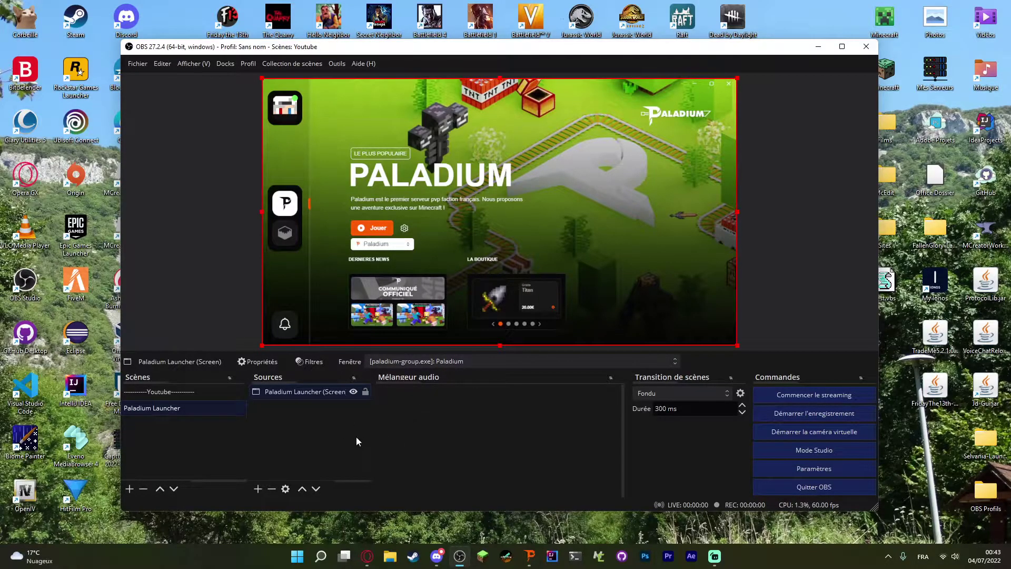
{"action": "left_click", "coordinate": [259, 488]}
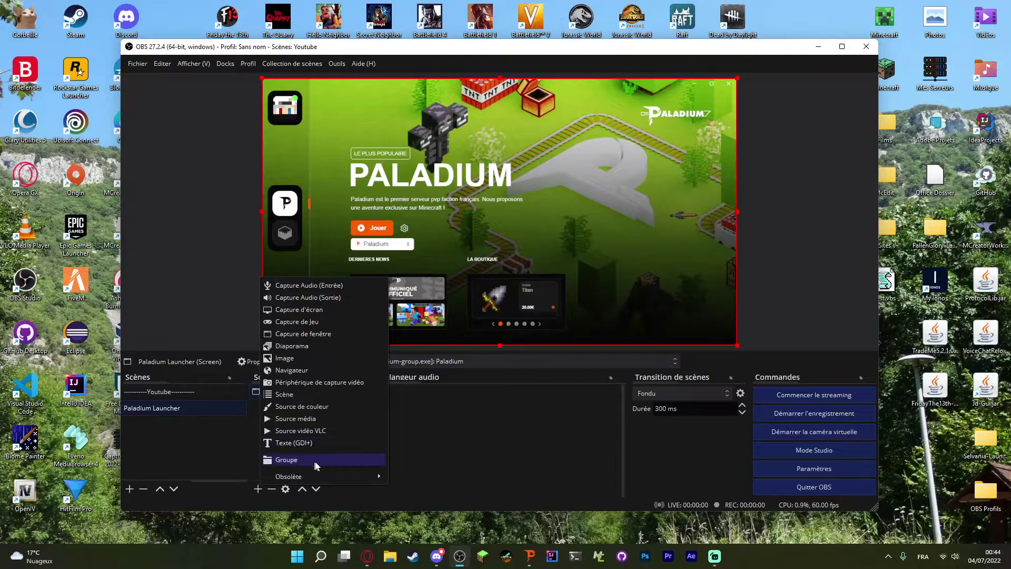
{"action": "left_click", "coordinate": [416, 445]}
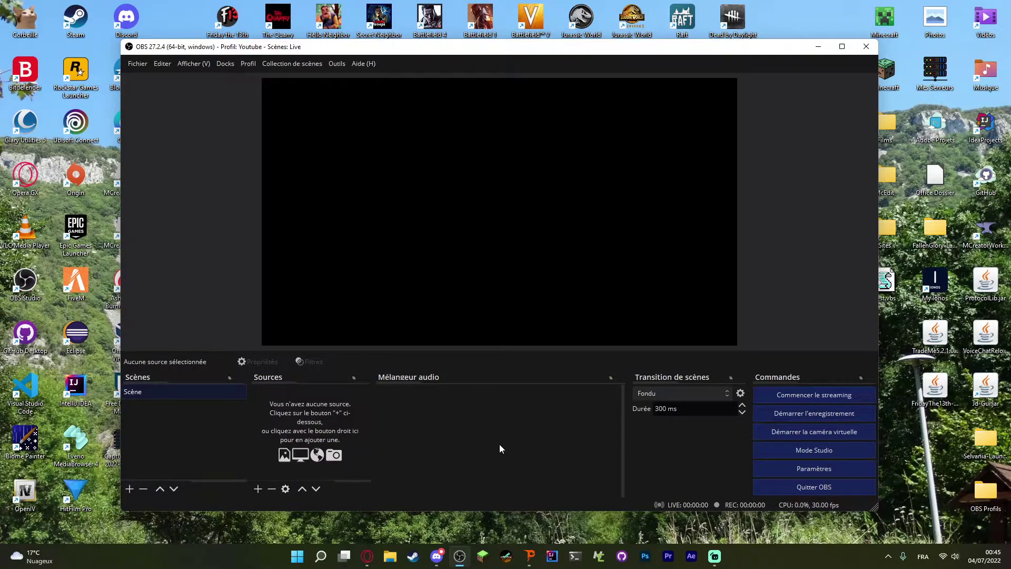
Step: Switch from the Live scene collection to the Youtube scene collection
{"action": "left_click", "coordinate": [293, 63]}
{"action": "left_click", "coordinate": [297, 177]}
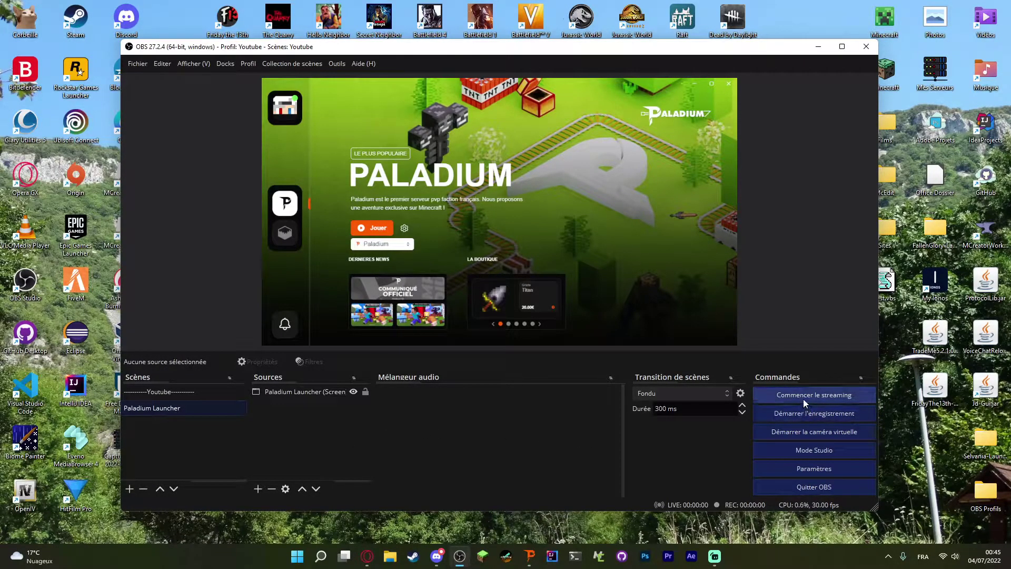
Step: Review the streaming service and account connection options in the settings, and close them without changes
{"action": "left_click", "coordinate": [809, 469]}
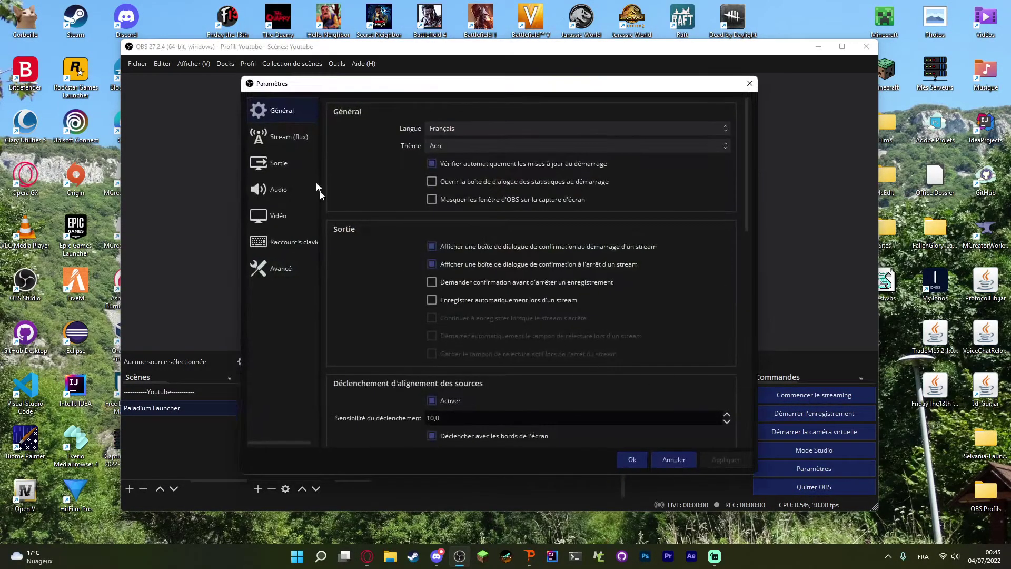
{"action": "left_click", "coordinate": [285, 138]}
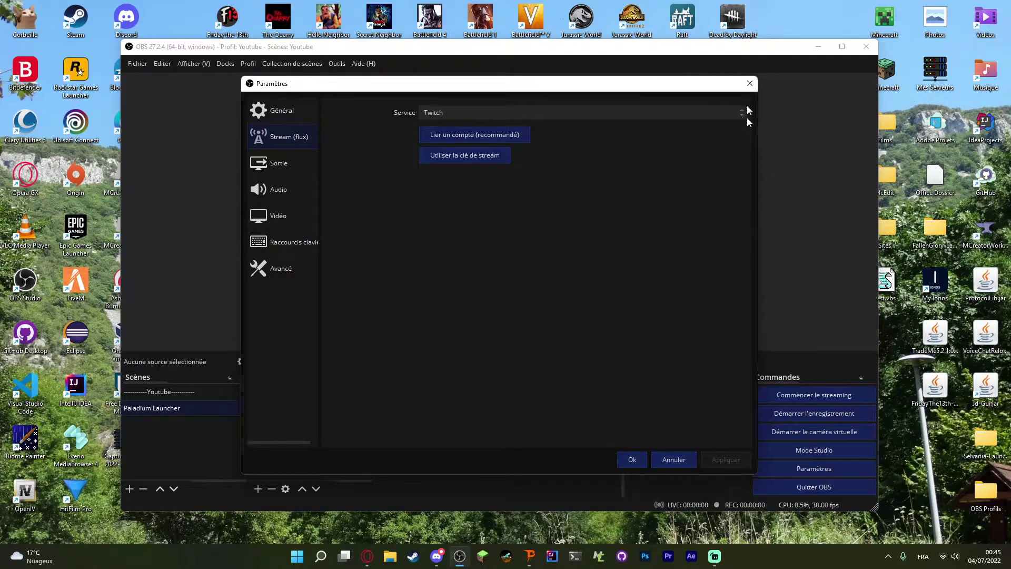
{"action": "left_click", "coordinate": [671, 455]}
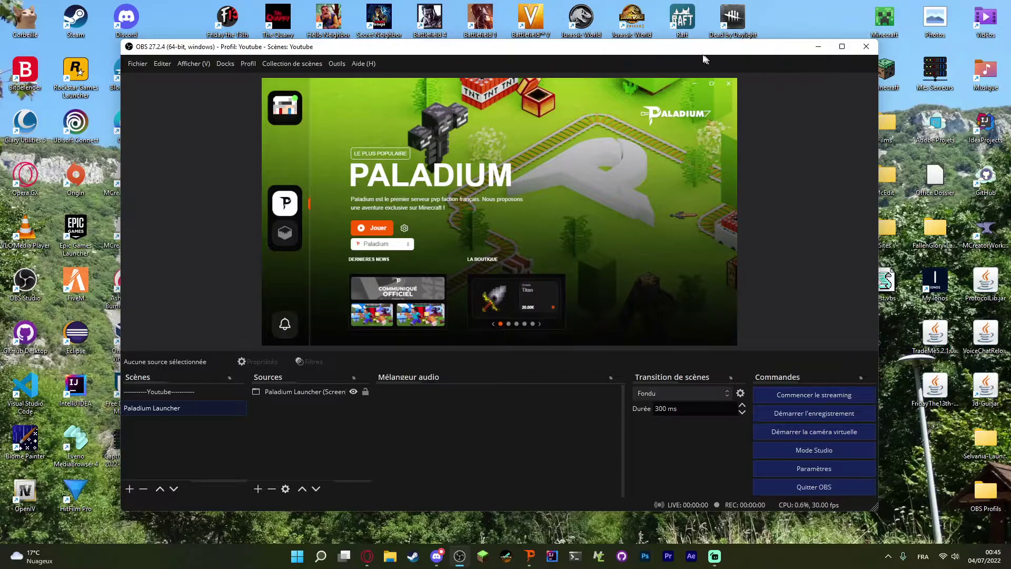
{"action": "left_click_drag", "start_coordinate": [662, 49], "coordinate": [671, 51]}
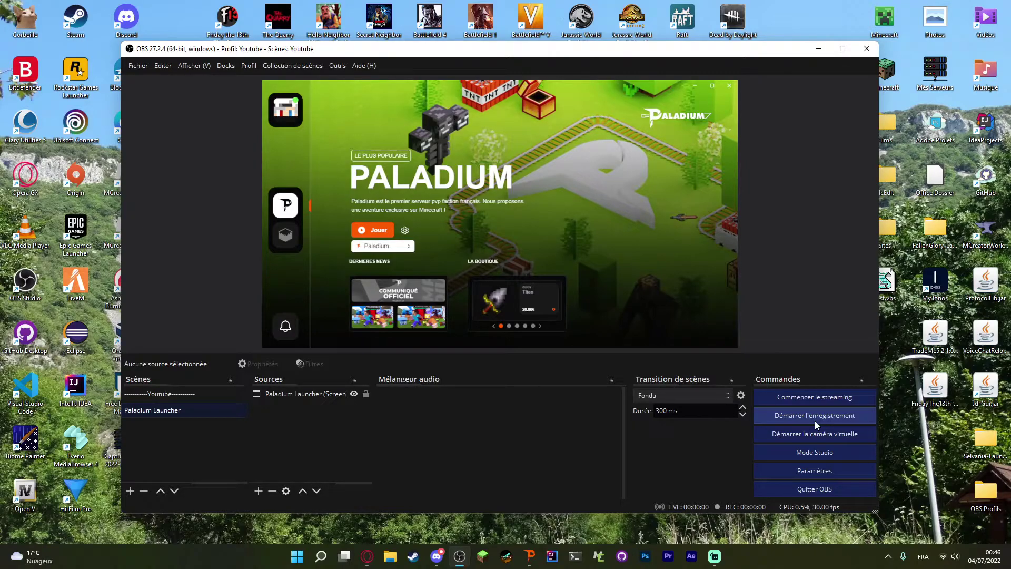
Step: Examine the recording options offered by the Avancé output mode, and close the settings without saving
{"action": "left_click", "coordinate": [820, 474]}
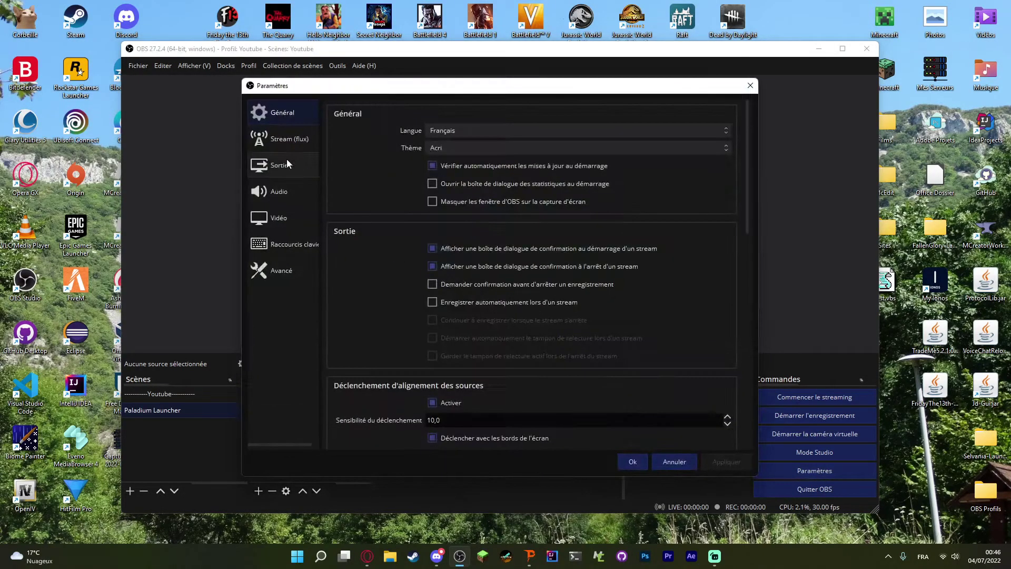
{"action": "left_click", "coordinate": [288, 164]}
{"action": "left_click", "coordinate": [287, 142]}
{"action": "left_click", "coordinate": [292, 164]}
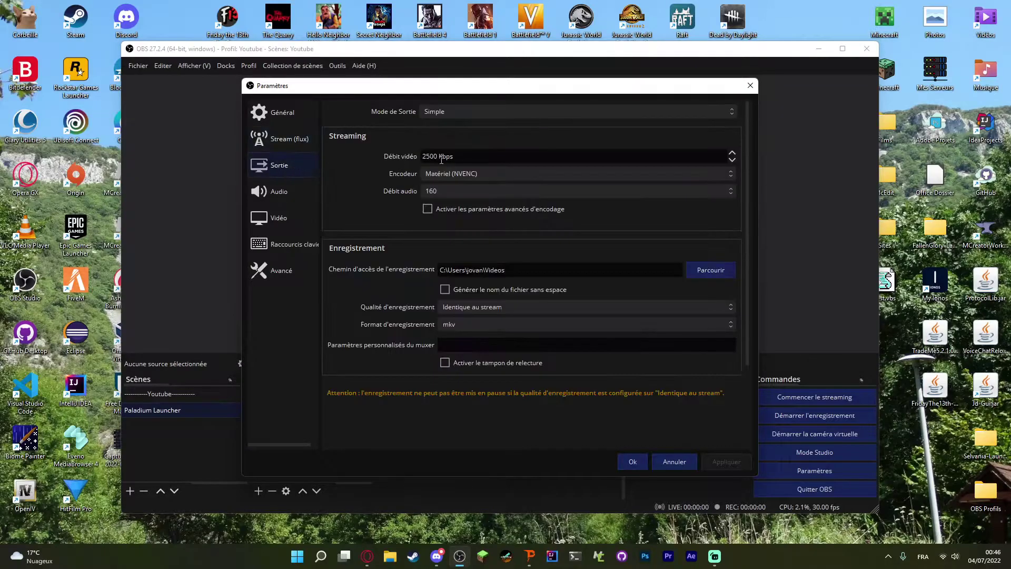
{"action": "left_click", "coordinate": [444, 117]}
{"action": "left_click", "coordinate": [441, 131]}
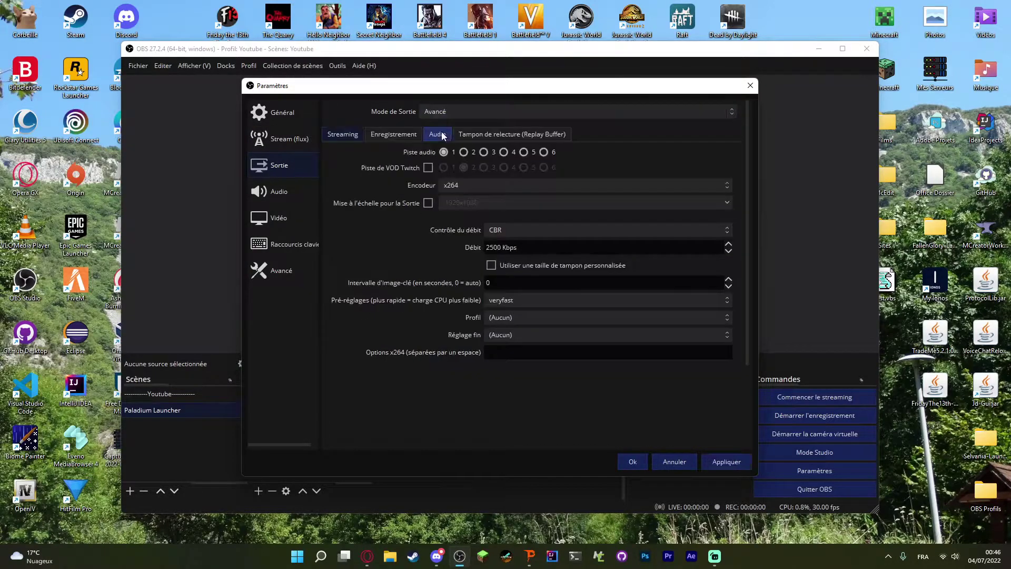
{"action": "left_click", "coordinate": [411, 134]}
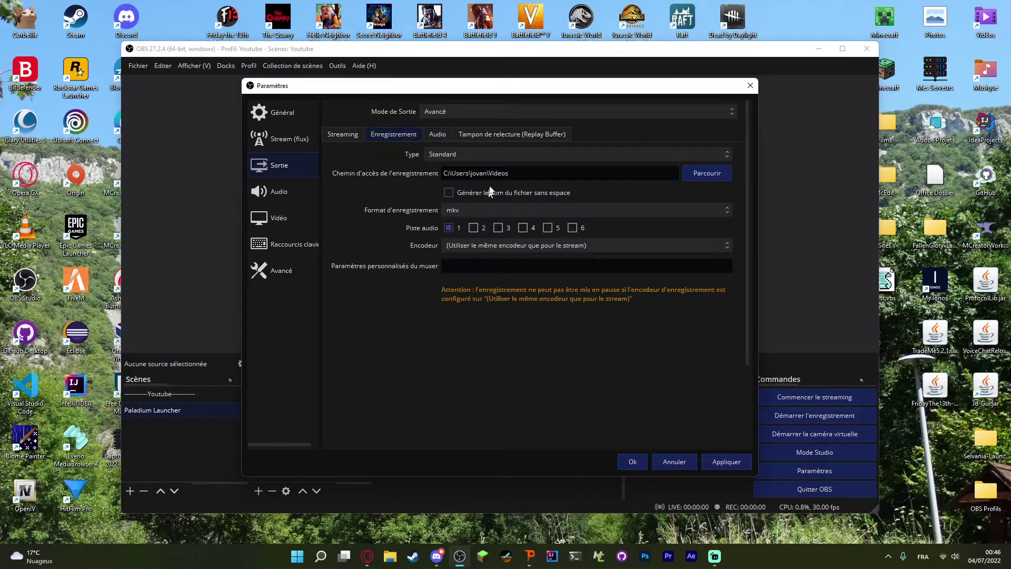
{"action": "left_click", "coordinate": [679, 464]}
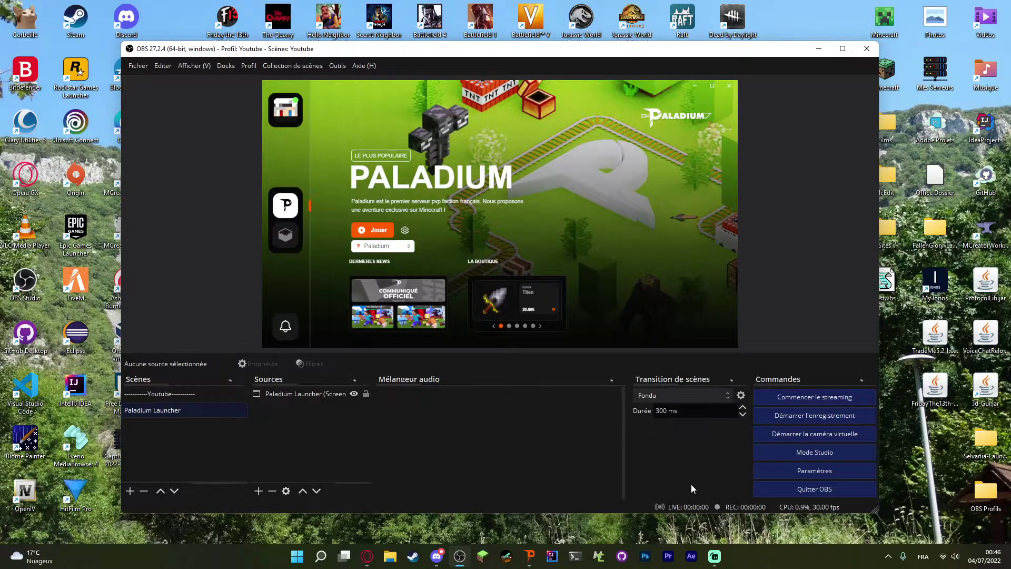